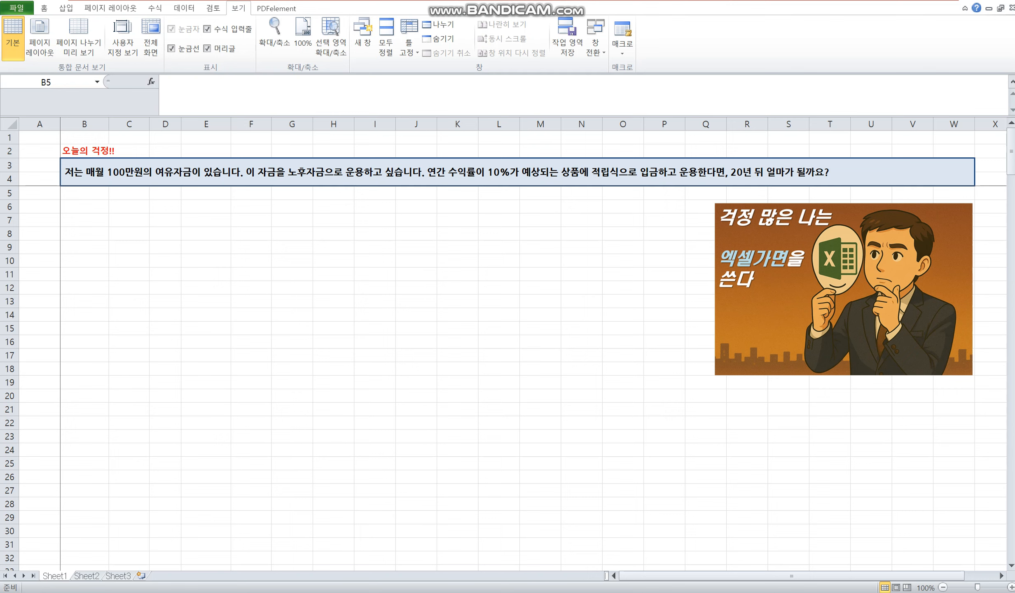
Enter the labels 월 입금액, 연 수익률 and 기간(연) in cells B6 to B8
click(84, 194)
click(84, 207)
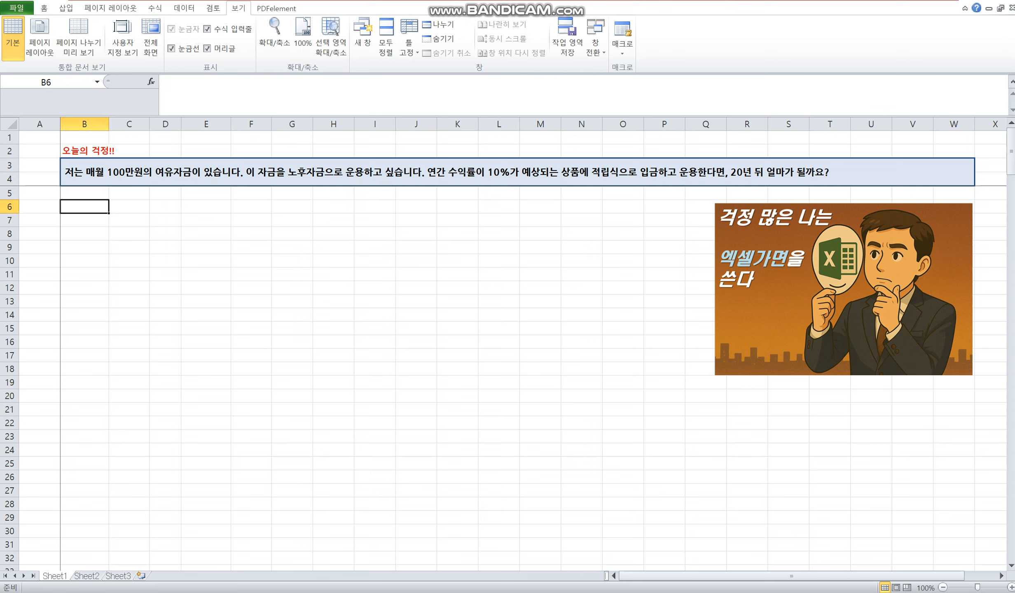
text(월 입금액)
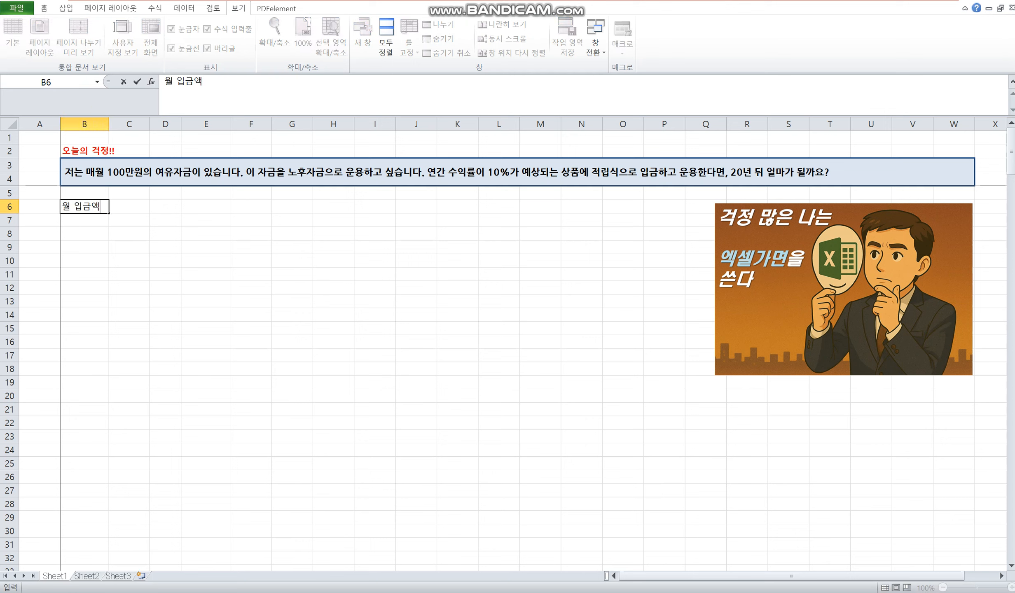
key(Return)
text(연 ㅜㅇ)
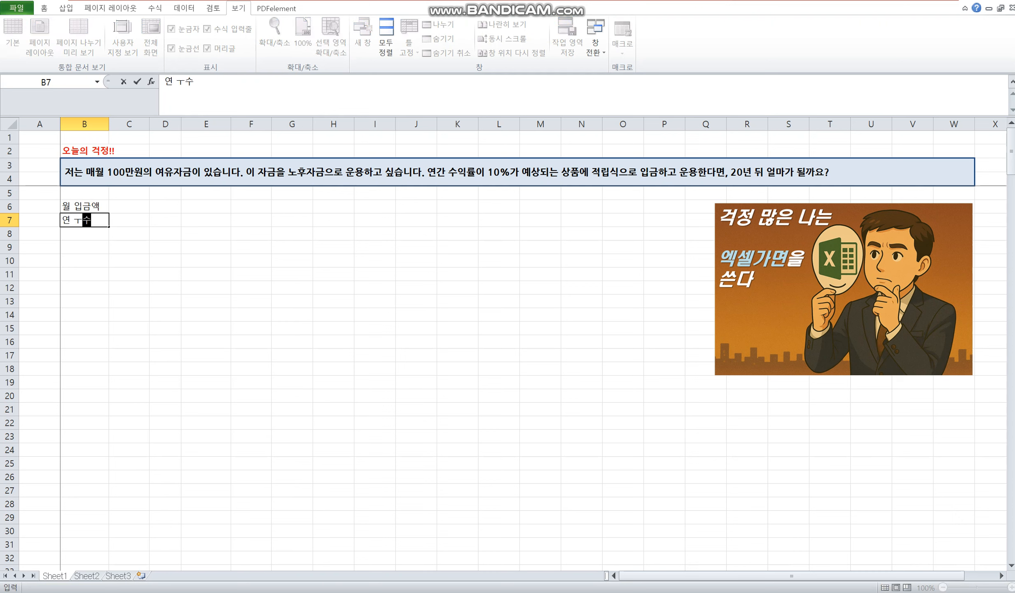
key(BackSpace)
key(BackSpace)
text(수익률)
key(Return)
text(기간(연))
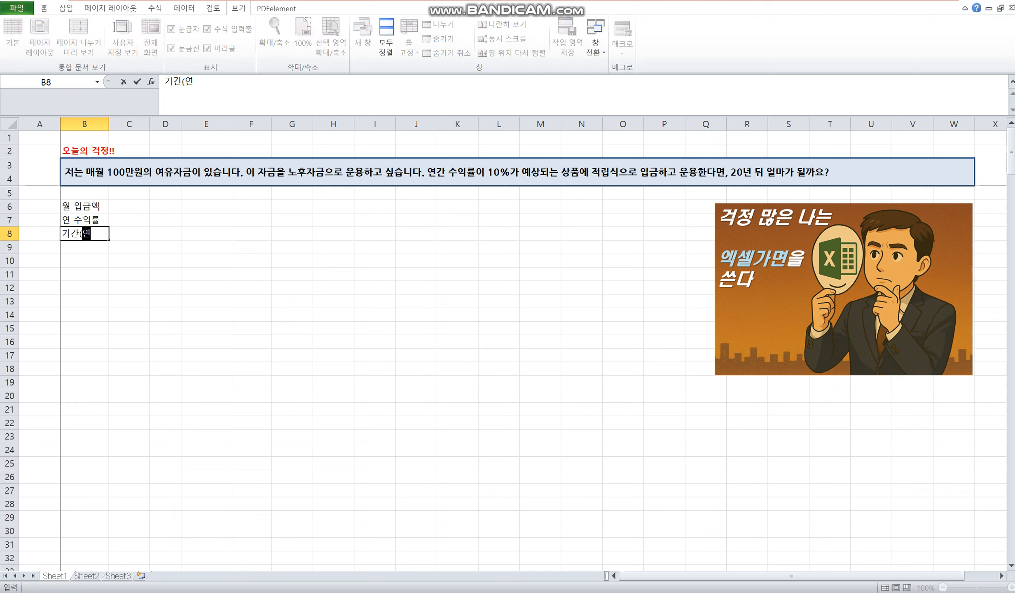
key(Return)
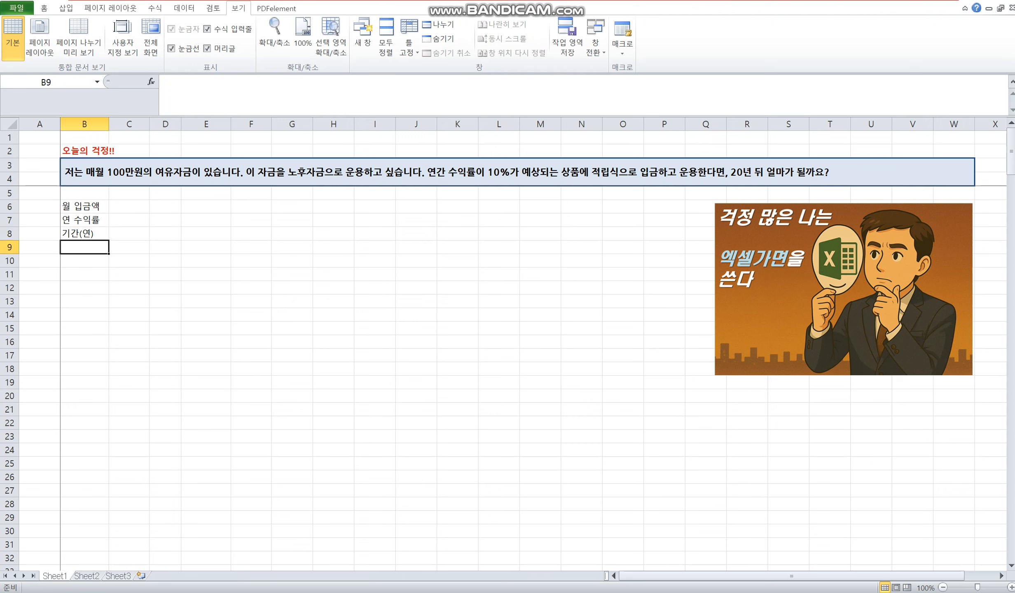
Enter 100, 10% and 20% in cells C6 to C8 beside the labels
key(Up)
key(Up)
key(Right)
key(Up)
text(100)
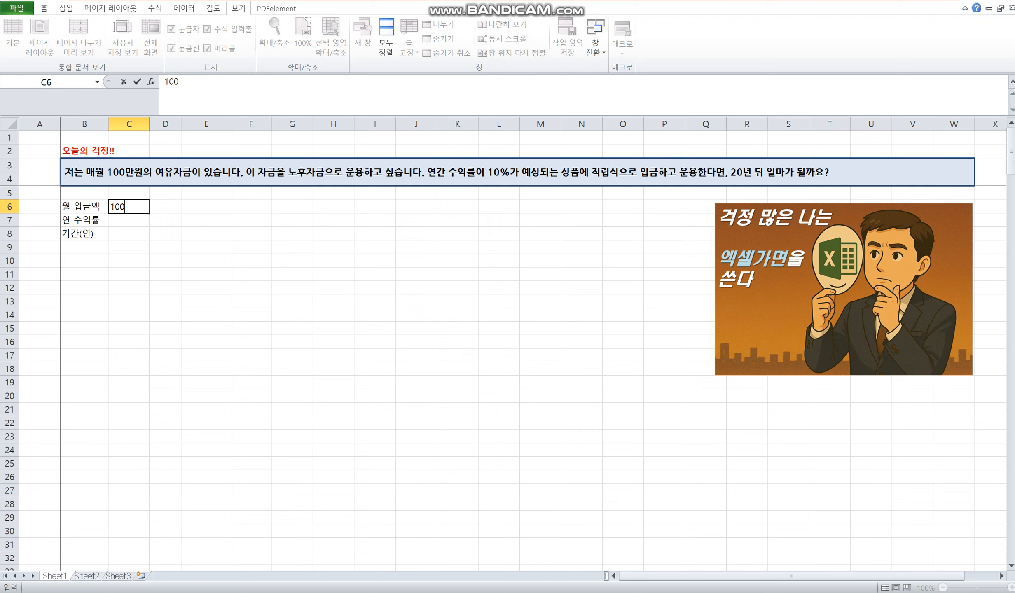
key(Return)
text(10%)
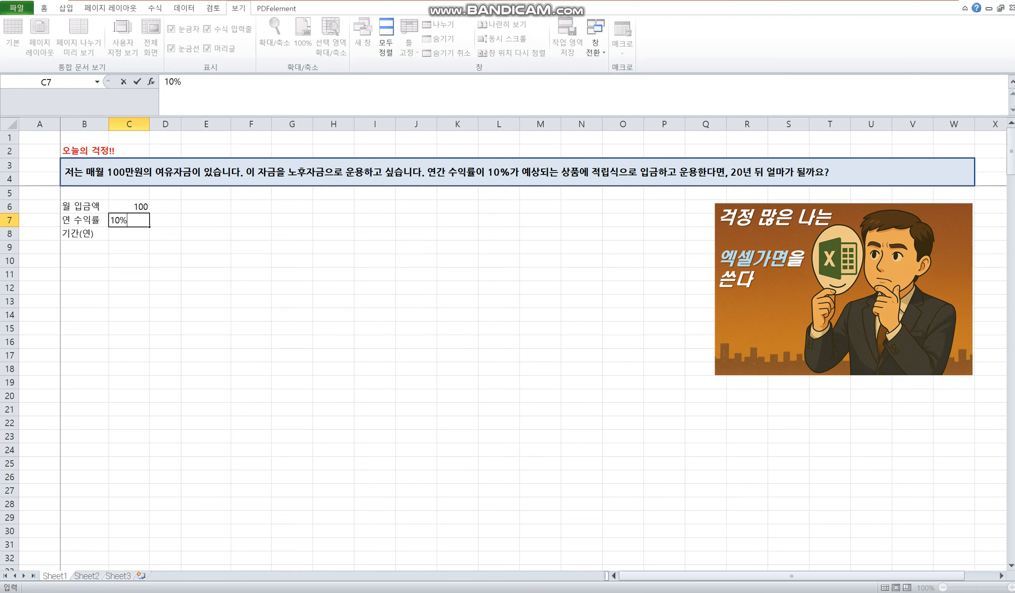
key(Return)
text(20%)
key(Return)
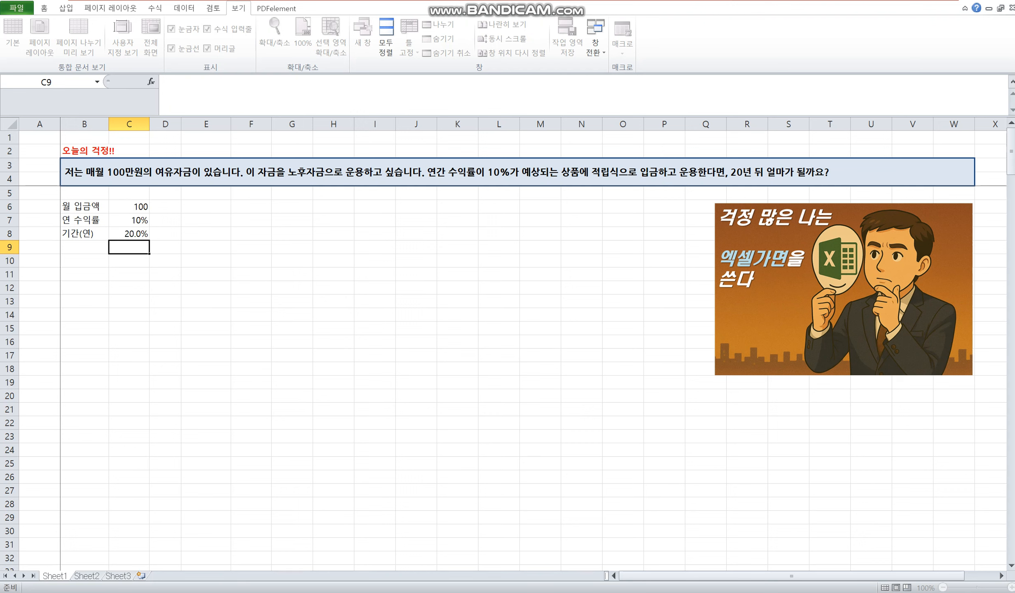
Change the period cell C8 from percentage to comma-style number format
key(Up)
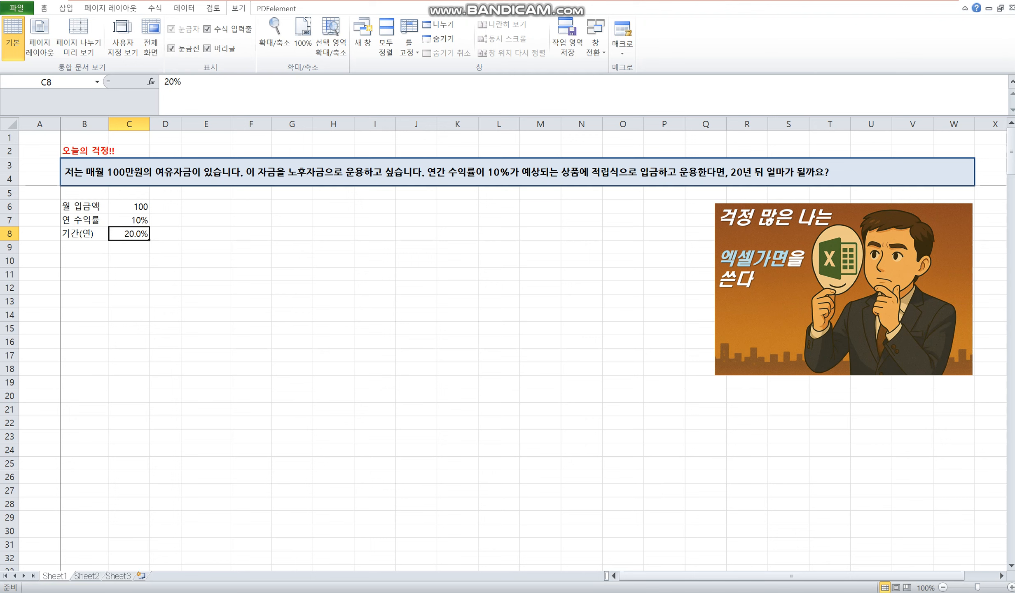
key(ctrl+1)
key(Escape)
click(44, 8)
click(405, 49)
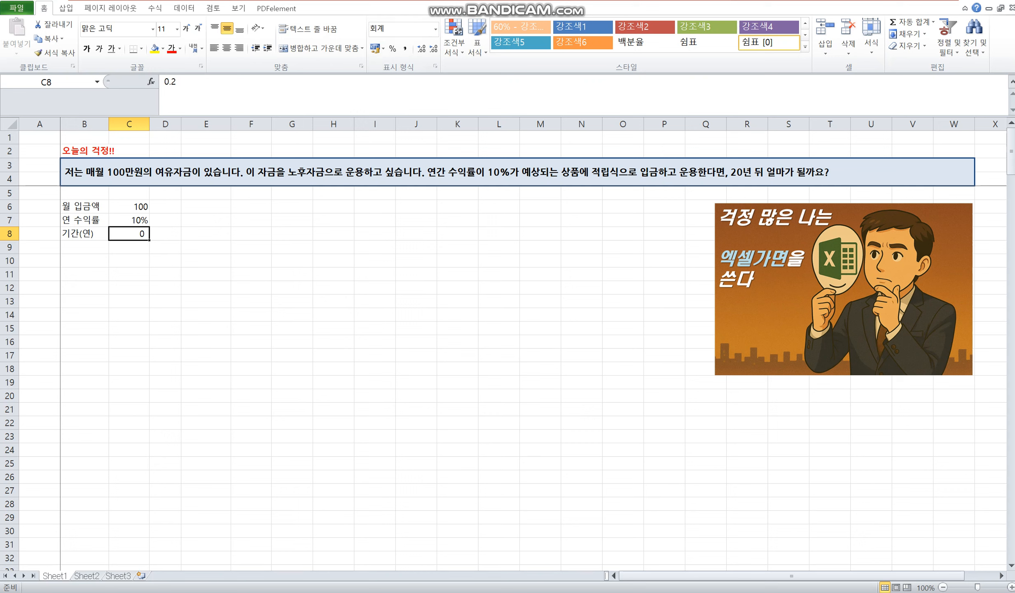
Enter 월 개념 in D6 and 연 개념 in both D7 and D8
key(Up)
key(Up)
key(Right)
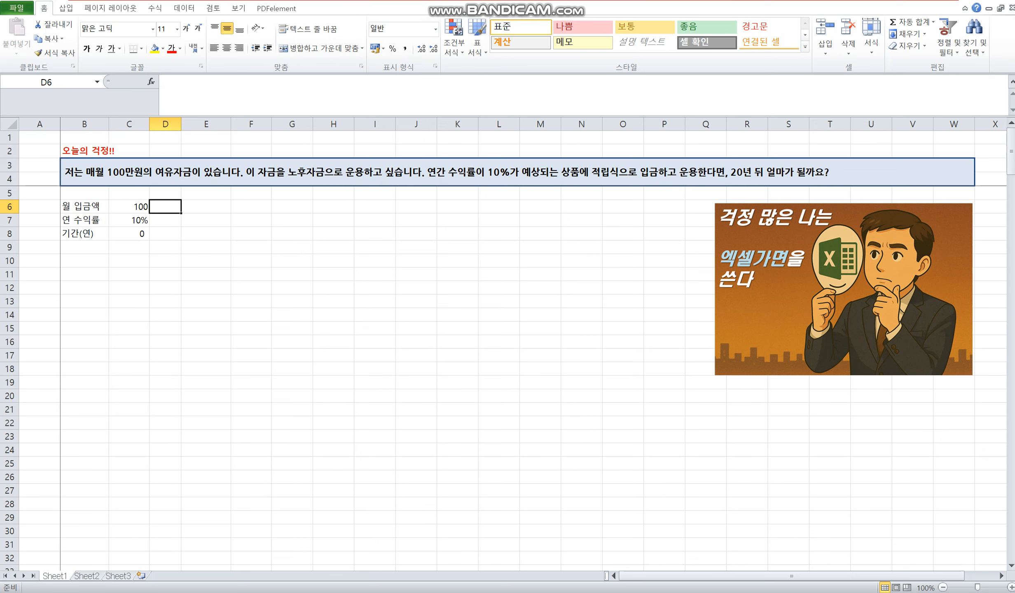
text(월 개)
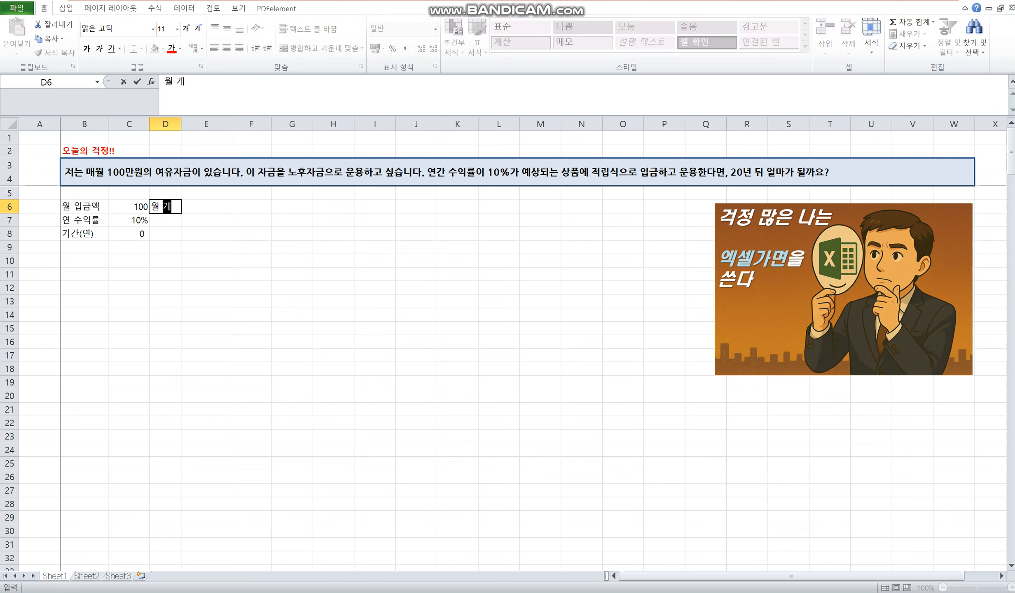
text(념)
key(Return)
text(연 개너)
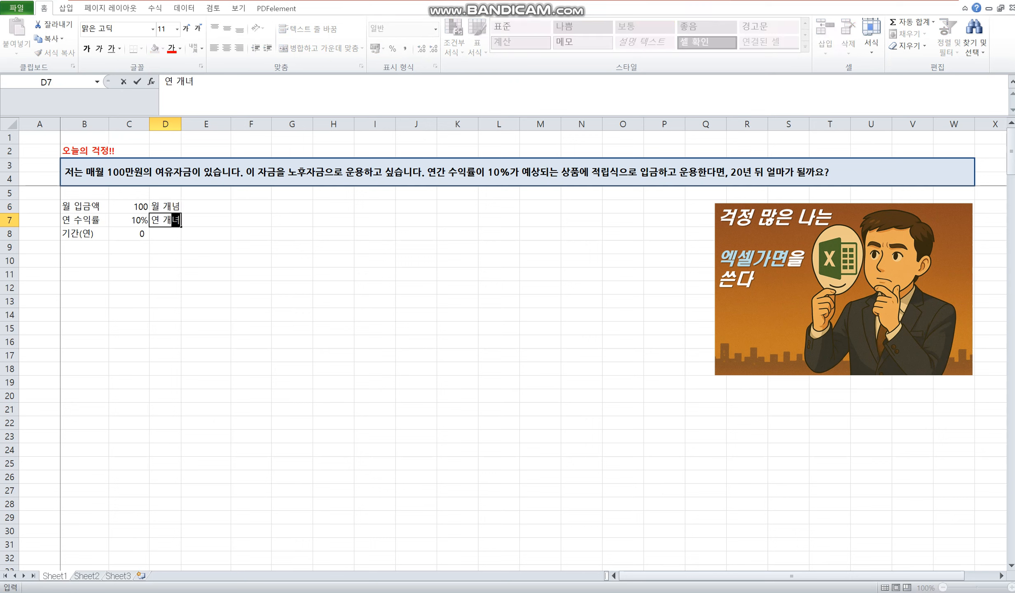
text(념)
key(Return)
text(연 개념)
key(Return)
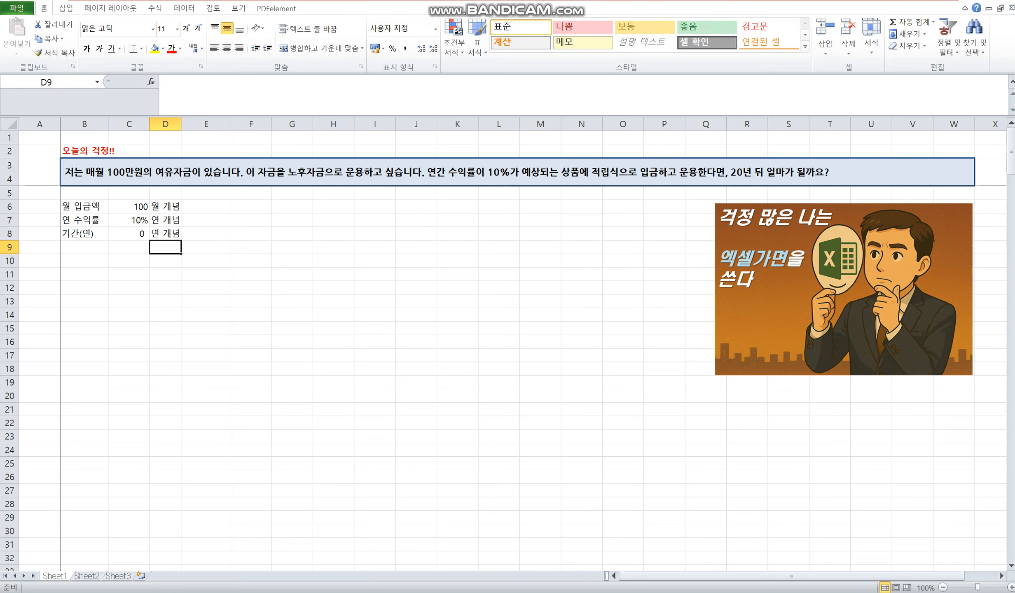
key(Up)
key(Left)
key(Up)
key(Up)
key(Left)
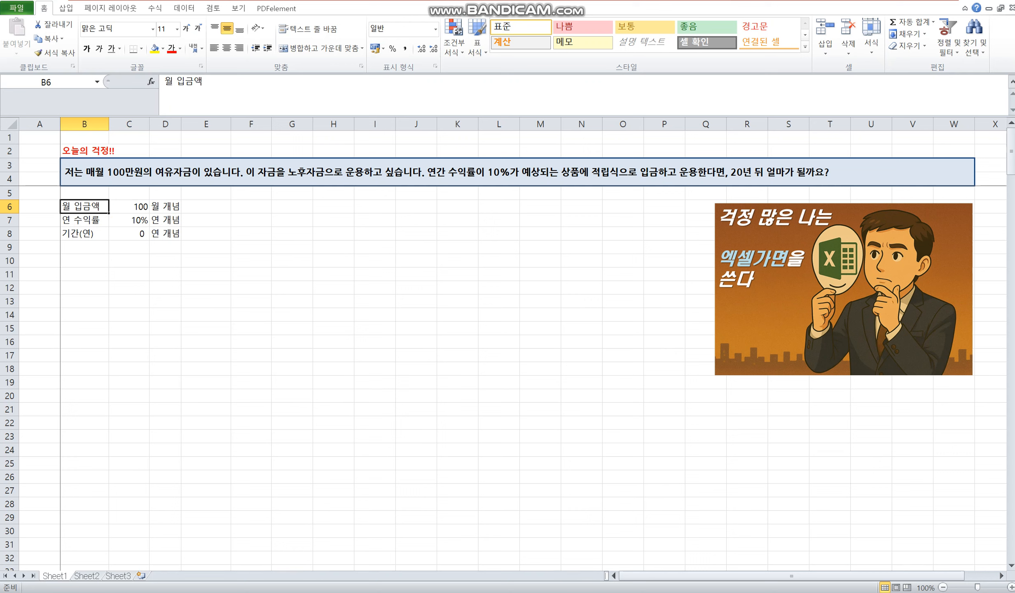
key(Right)
key(Down)
key(Left)
key(shift+Right)
key(shift+Down)
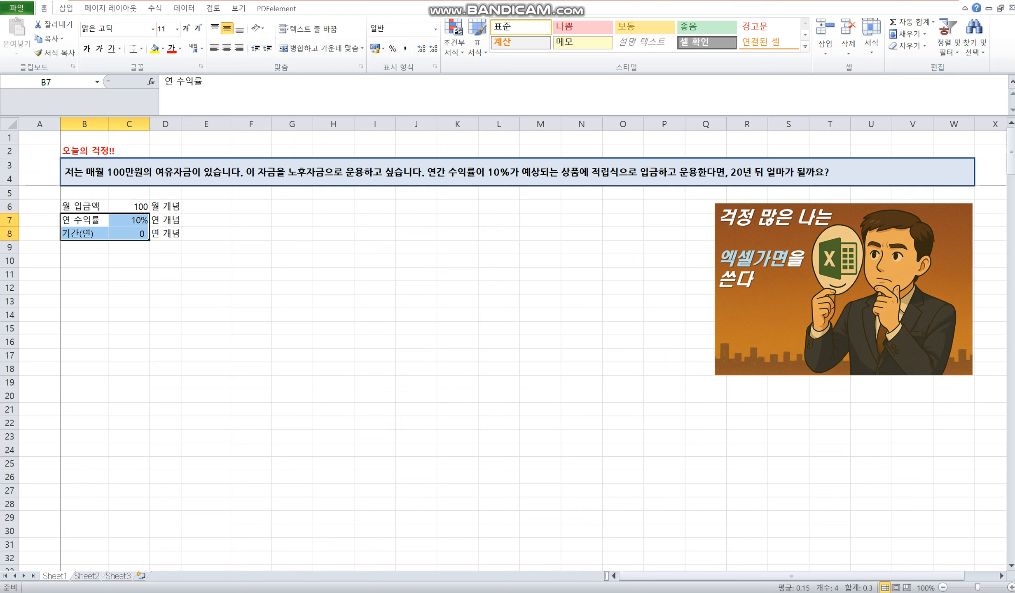
Set the period in years in cell C8 to 20
key(Right)
key(Down)
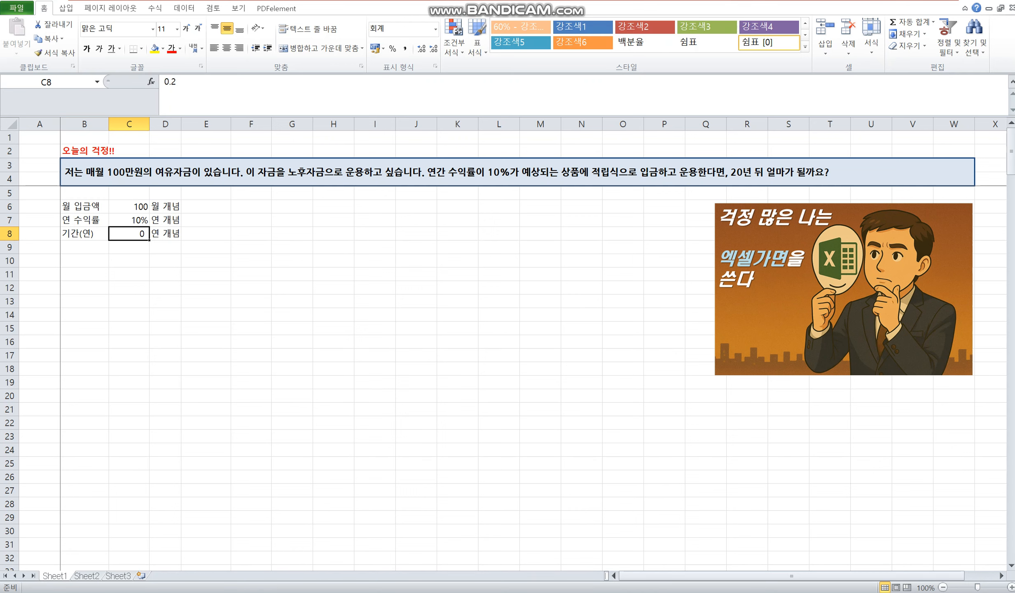
text(20)
key(Tab)
key(Down)
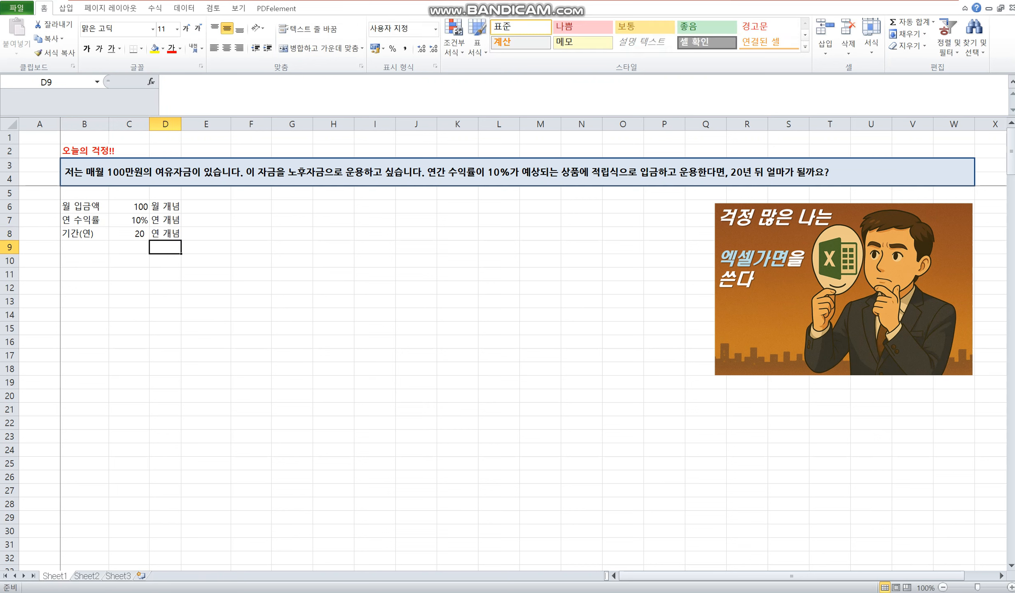
Enter the section heading (연 개념) in cell B10 below the input values
drag(84, 206, 130, 207)
click(129, 261)
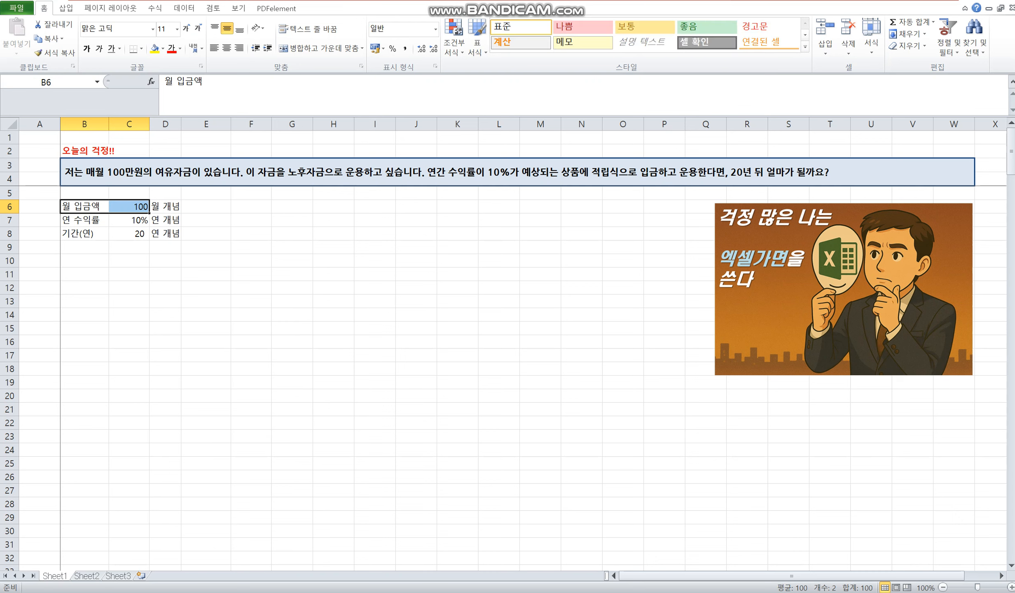
key(Down)
key(Down)
key(Down)
key(Down)
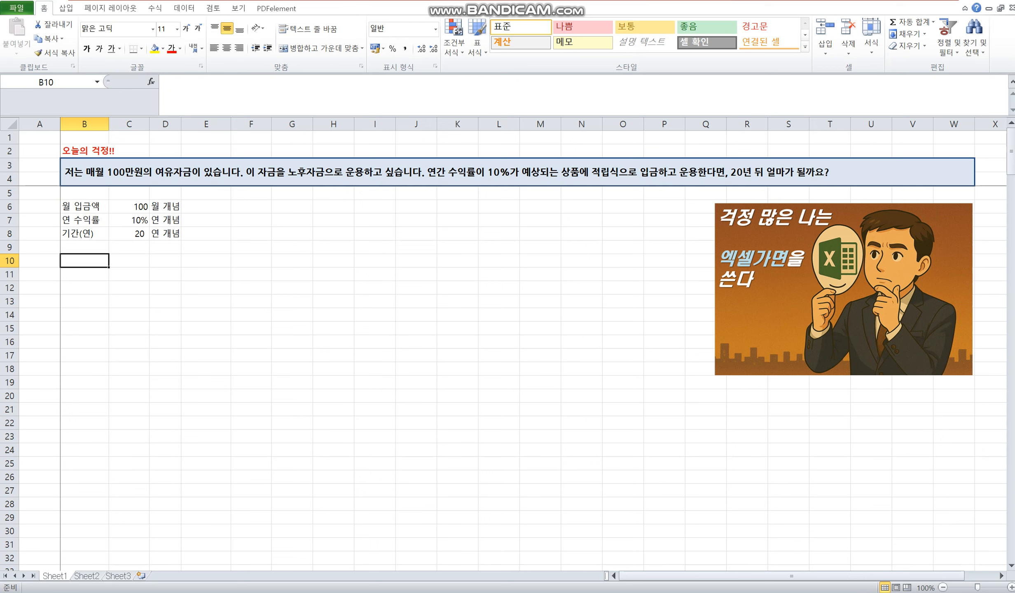
text((연 개)
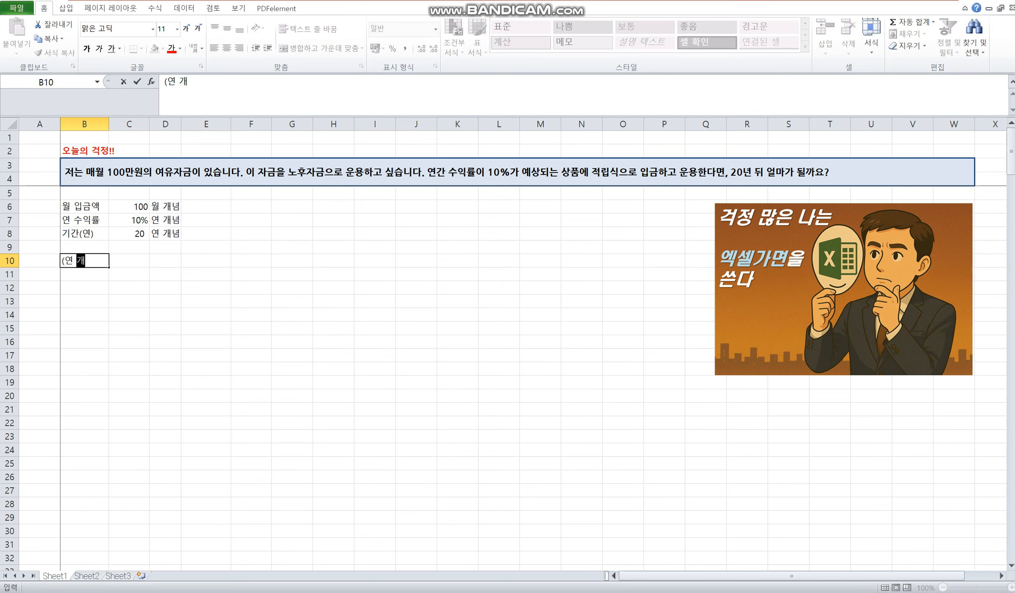
text(념))
key(Return)
Calculate the yearly deposit in E6 with the formula =C6*12
key(Up)
key(Up)
key(Up)
key(Up)
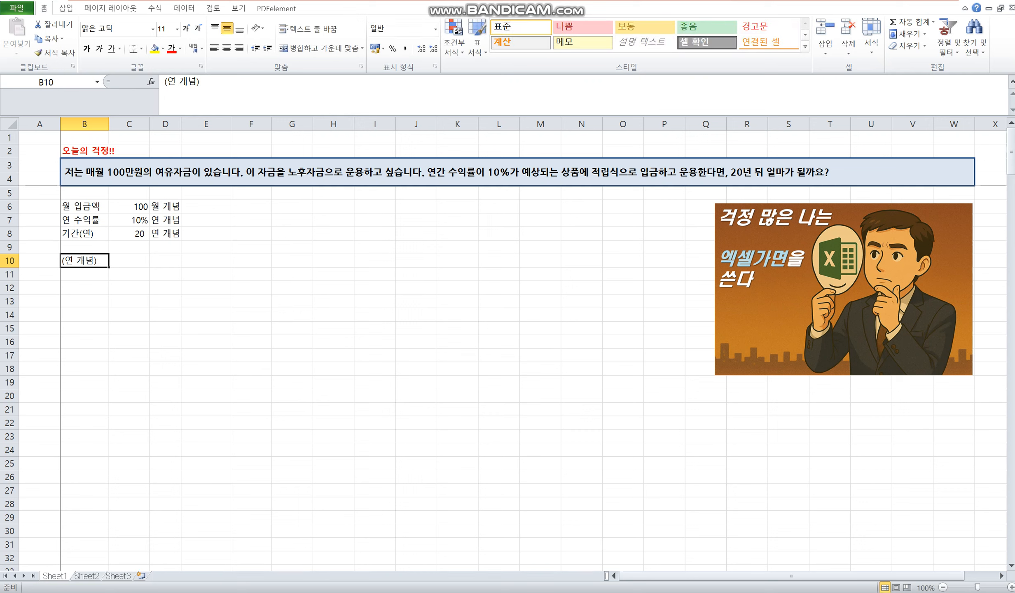
key(Right)
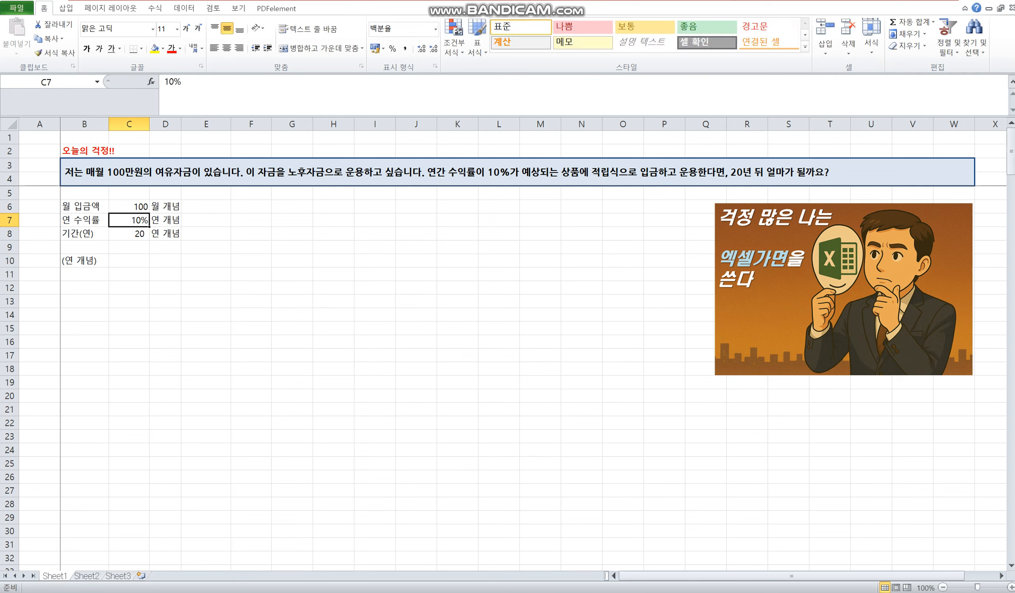
key(Down)
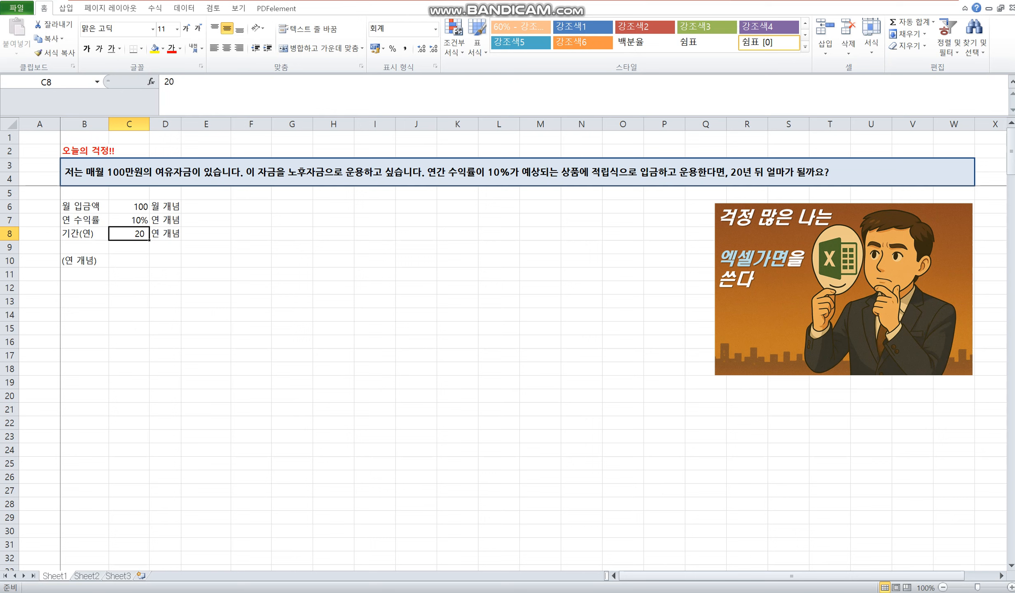
key(Up)
key(Up)
key(Right)
key(Right)
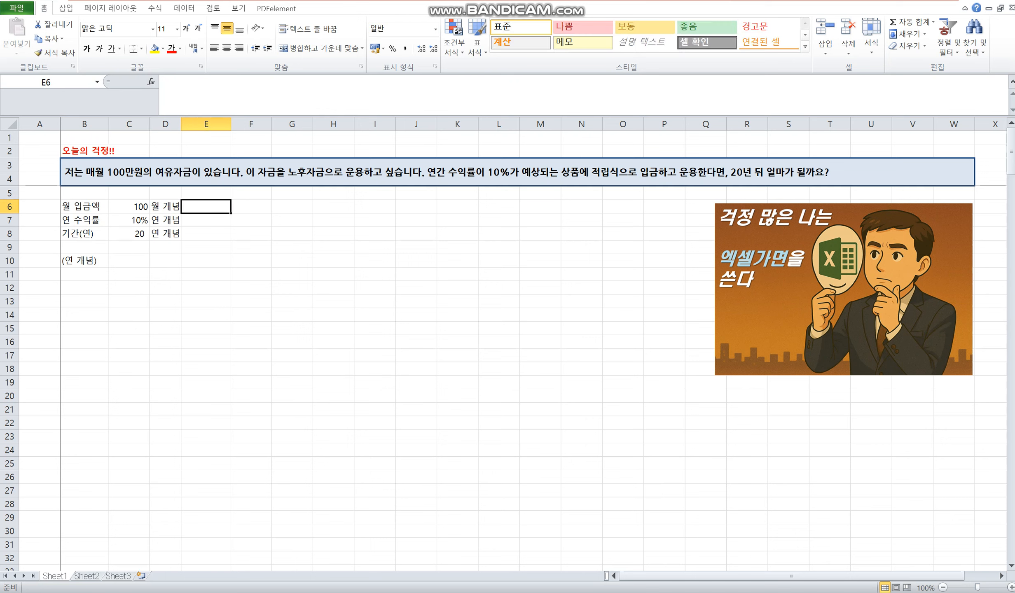
text(=)
key(Left)
key(Left)
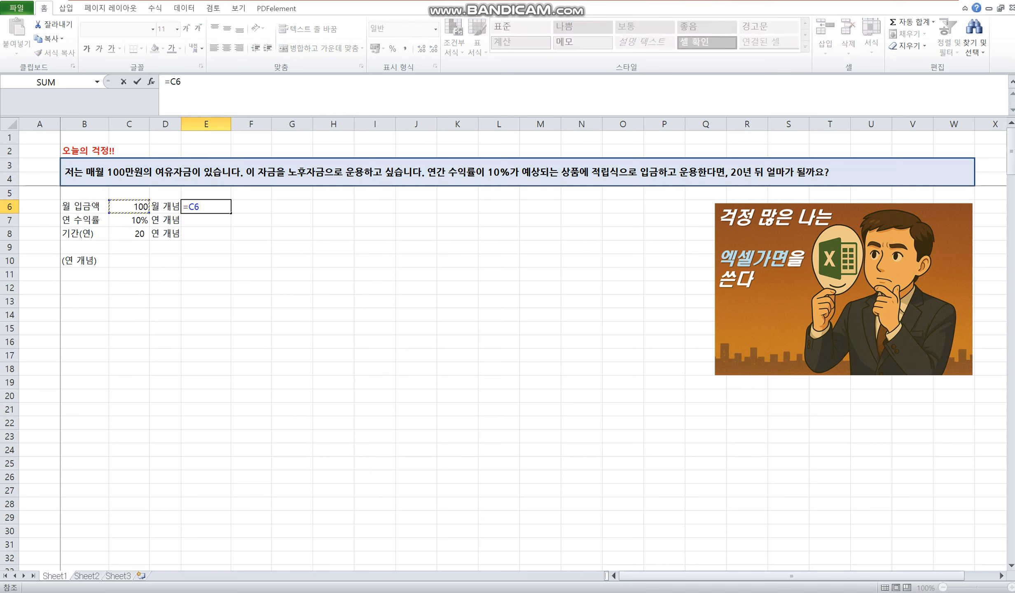
text(*12)
key(Return)
key(Up)
key(Down)
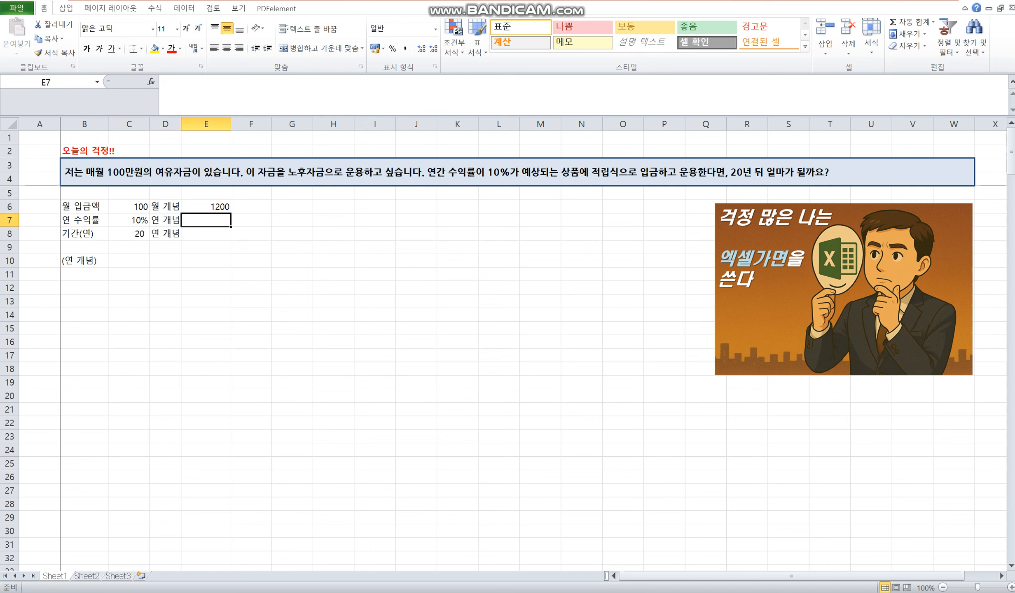
Start the year sequence with 1 in B12 and the formula =B12+1 in B13
key(Down)
key(Down)
key(Down)
key(Left)
key(Left)
key(Down)
key(Down)
key(Left)
text(1)
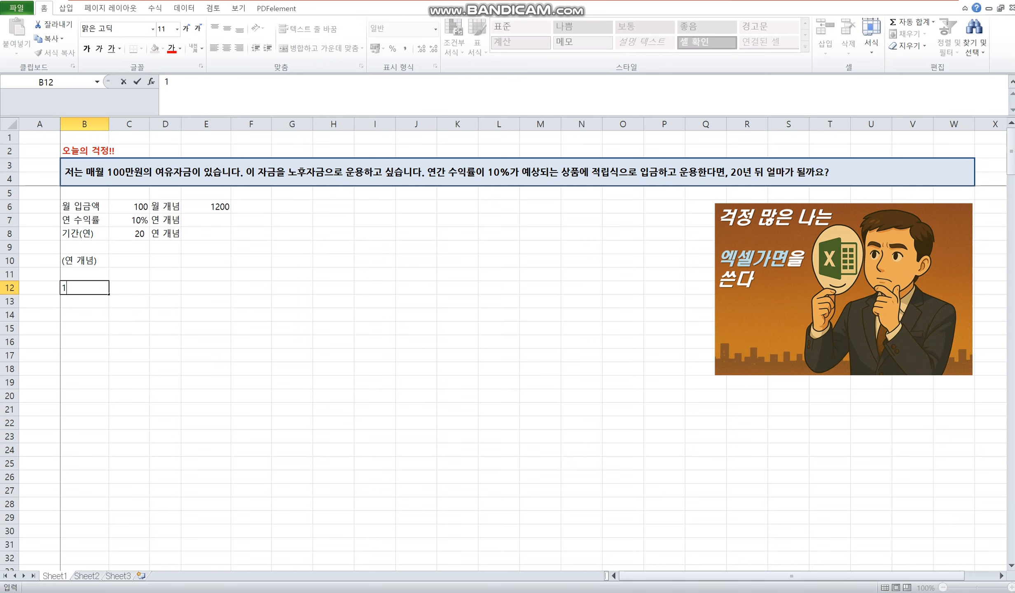
key(Return)
text(=)
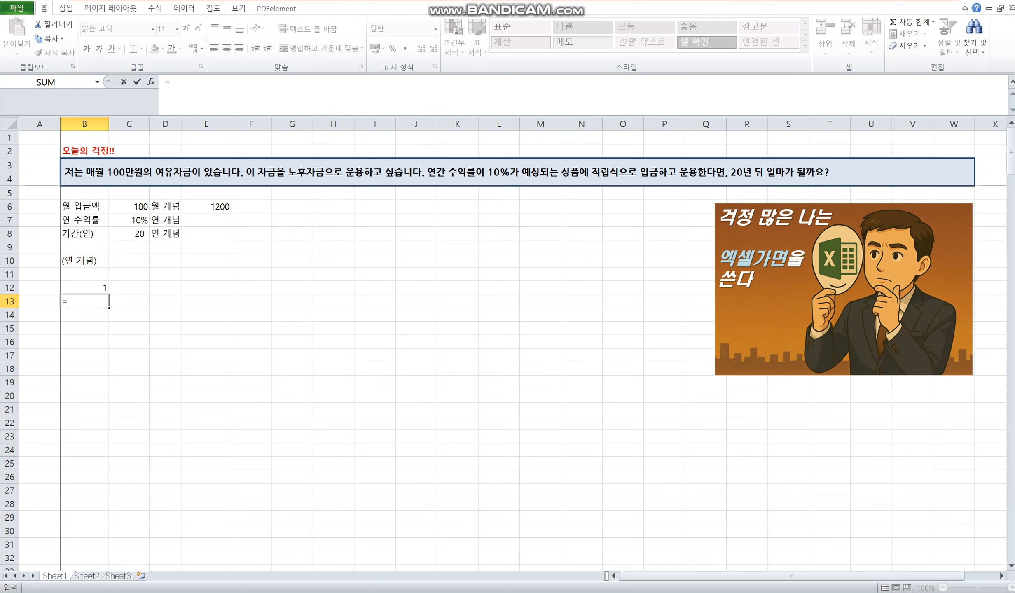
key(Up)
text(+1)
key(Return)
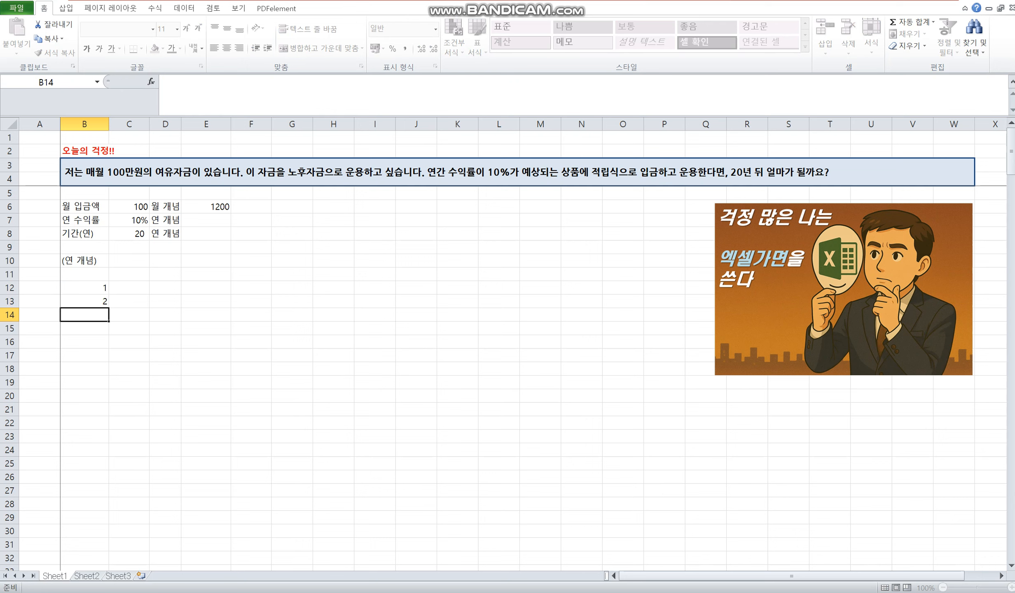
Fill the B13 formula down through B31 to number the years up to 20
key(Up)
key(shift+Down)
key(shift+Down)
key(shift+Down)
key(shift+Down)
key(shift+Down)
key(shift+Down)
key(shift+Down)
key(shift+Down)
key(shift+Down)
key(shift+Down)
key(shift+Down)
key(shift+Down)
key(shift+Down)
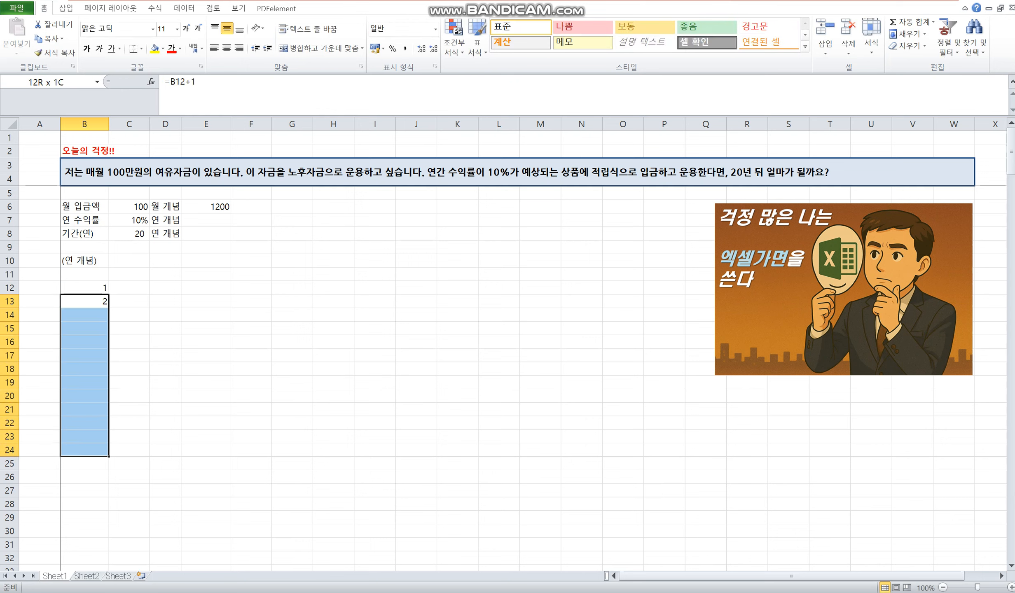
key(ctrl+d)
key(shift+Down)
key(shift+Down)
key(shift+Down)
key(shift+Down)
key(shift+Down)
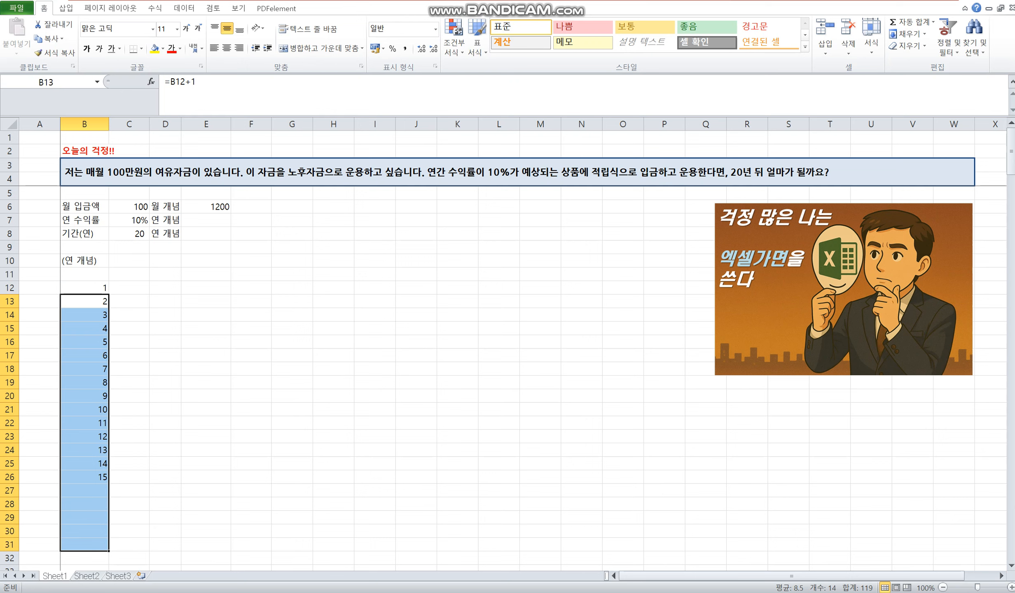
key(ctrl+d)
key(Up)
key(Up)
key(Down)
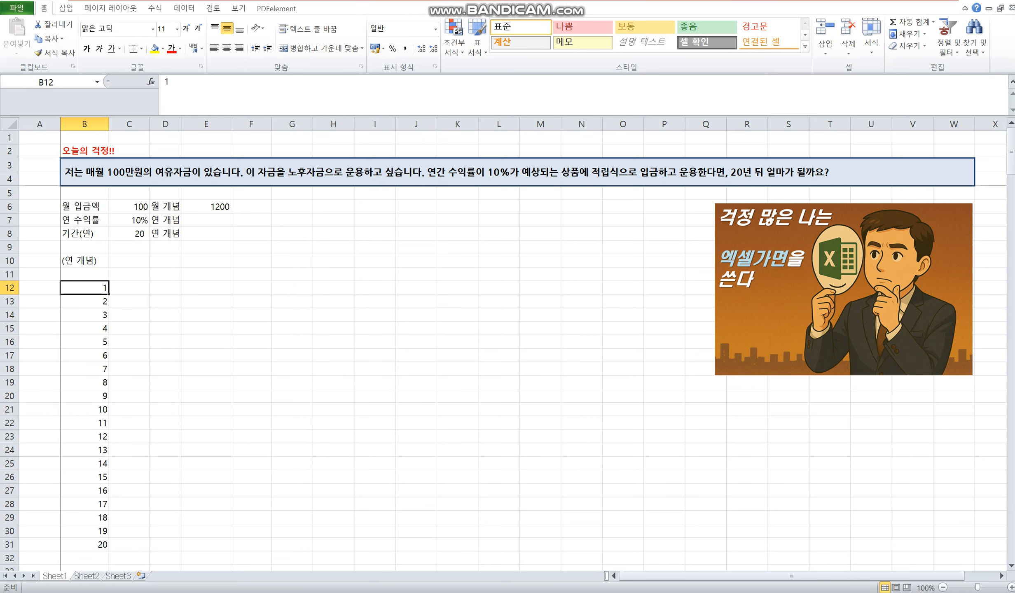
Apply a custom number format that appends 년 to the year numbers in B12:B31
key(Right)
key(Up)
key(Left)
key(Down)
key(ctrl+shift+Down)
key(ctrl+1)
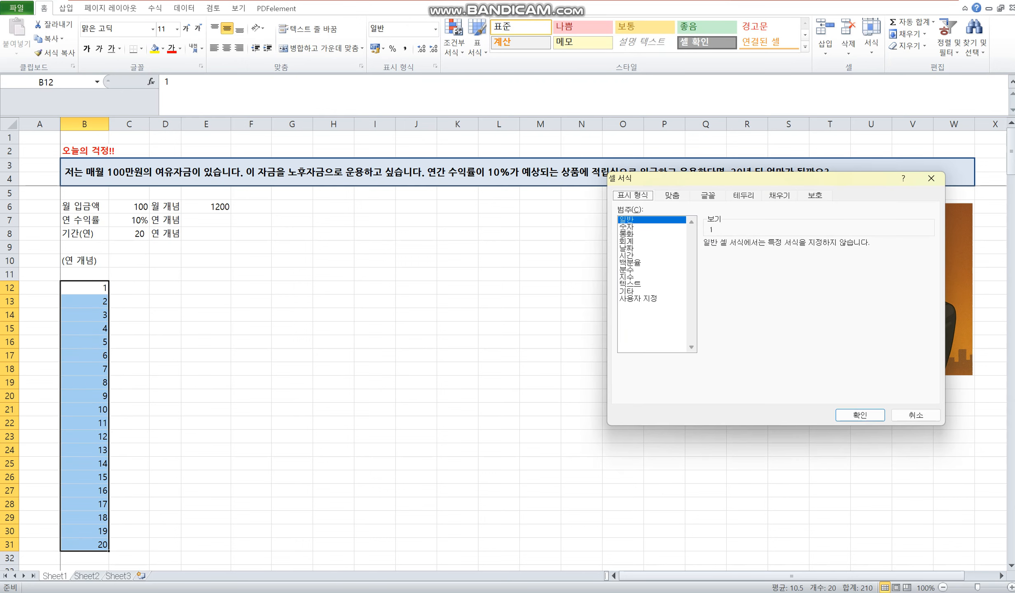
click(638, 298)
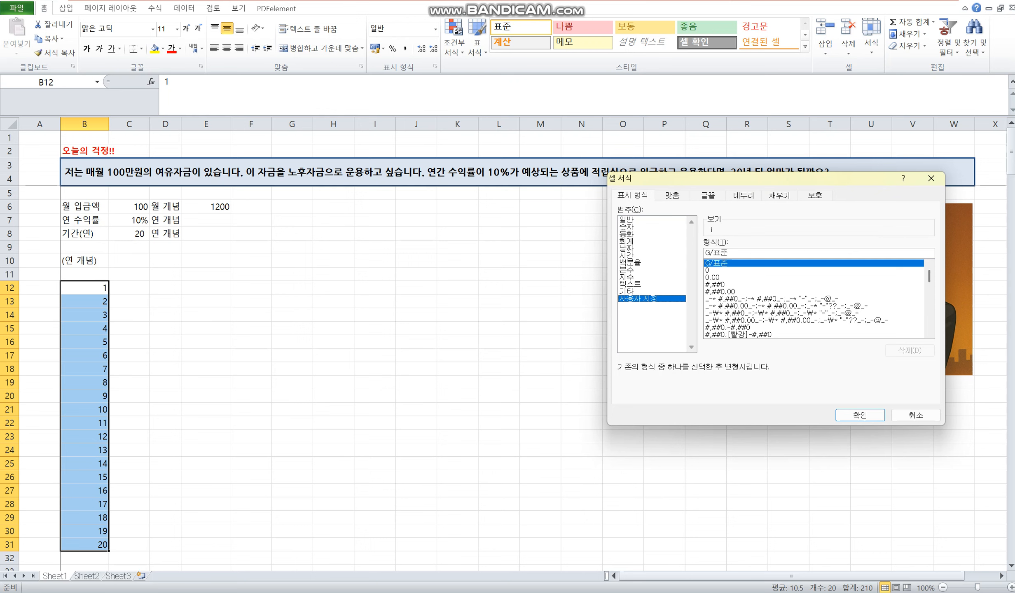
text(년)
key(Return)
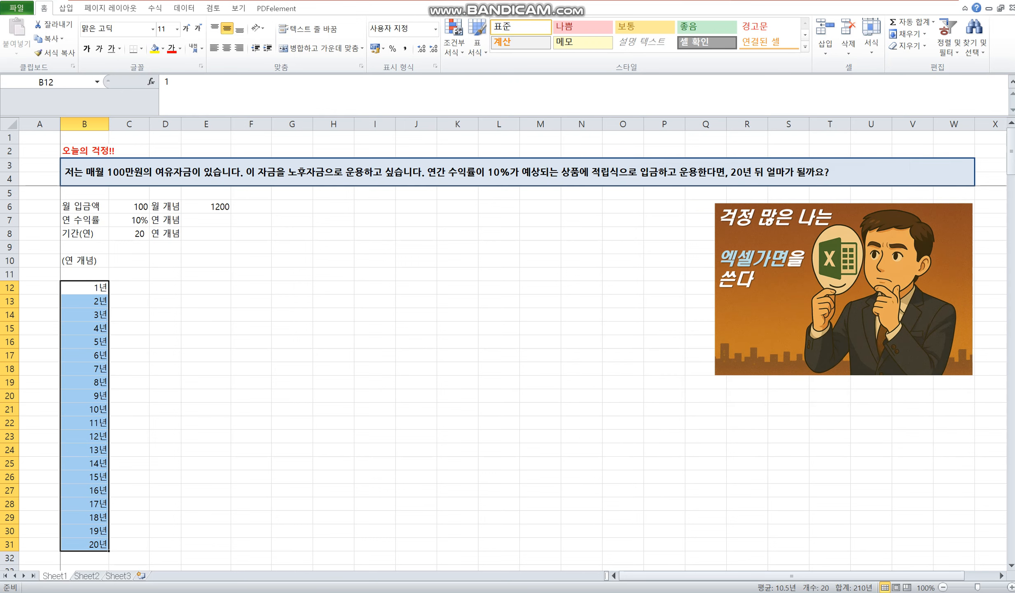
Repeat the same 년 number format on the period value in C8
click(129, 234)
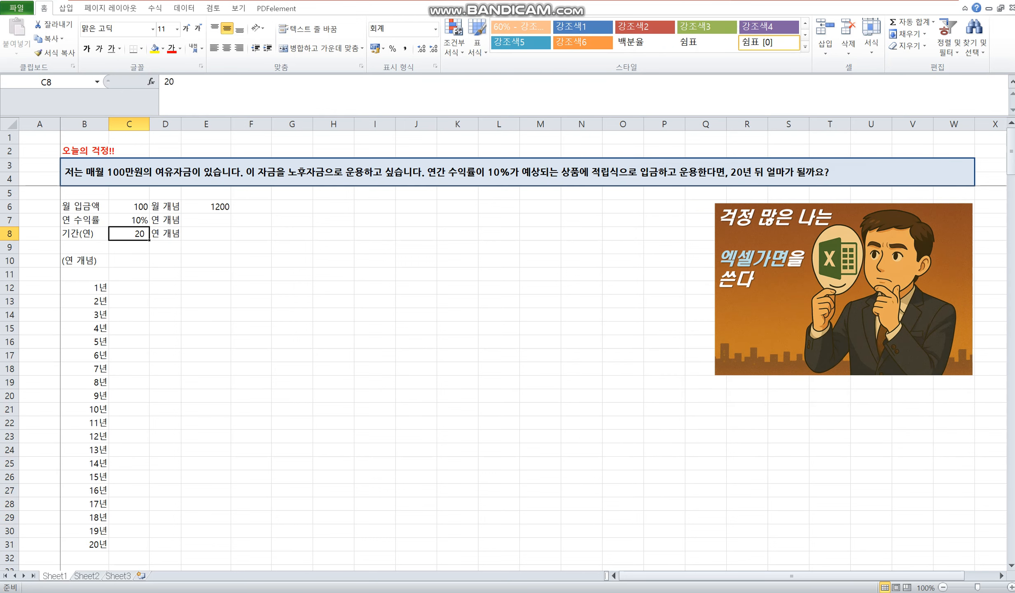
key(F4)
click(292, 247)
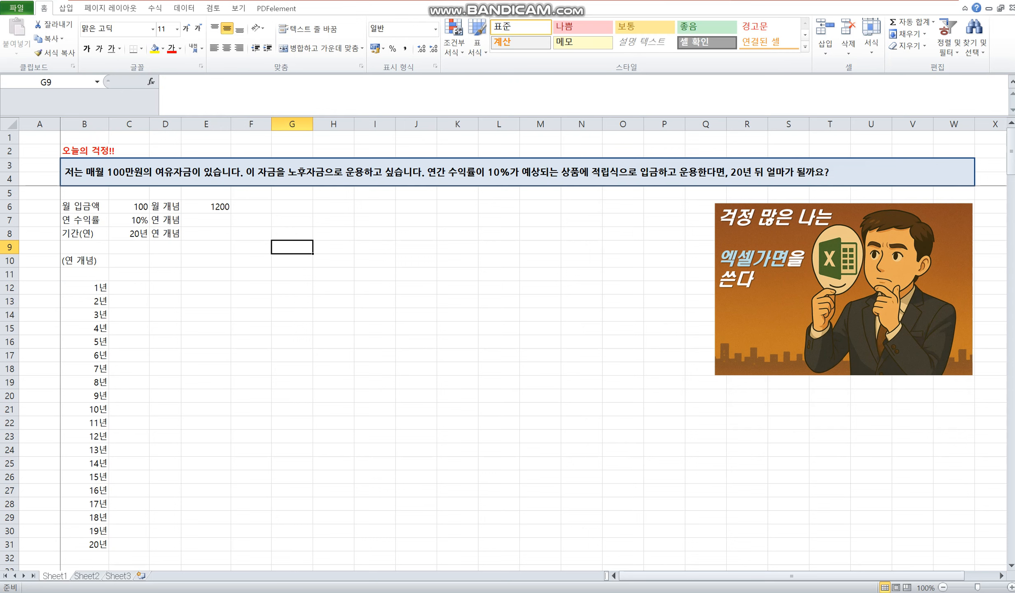
Format the deposit amounts in C6 and E6 with the custom format #,##0 followed by 만
click(129, 206)
ctrl+click(206, 206)
key(ctrl+1)
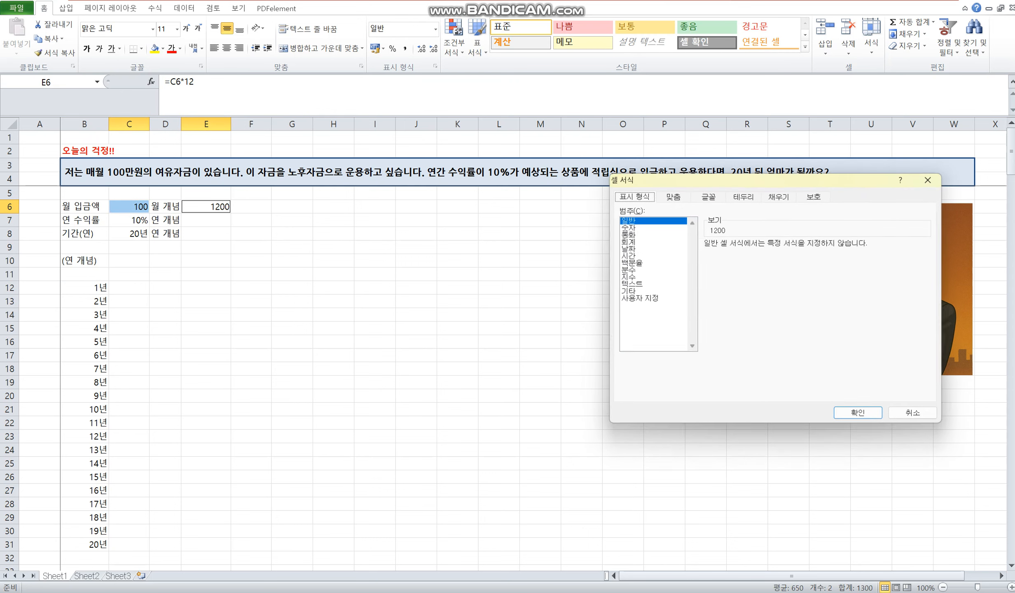
click(652, 298)
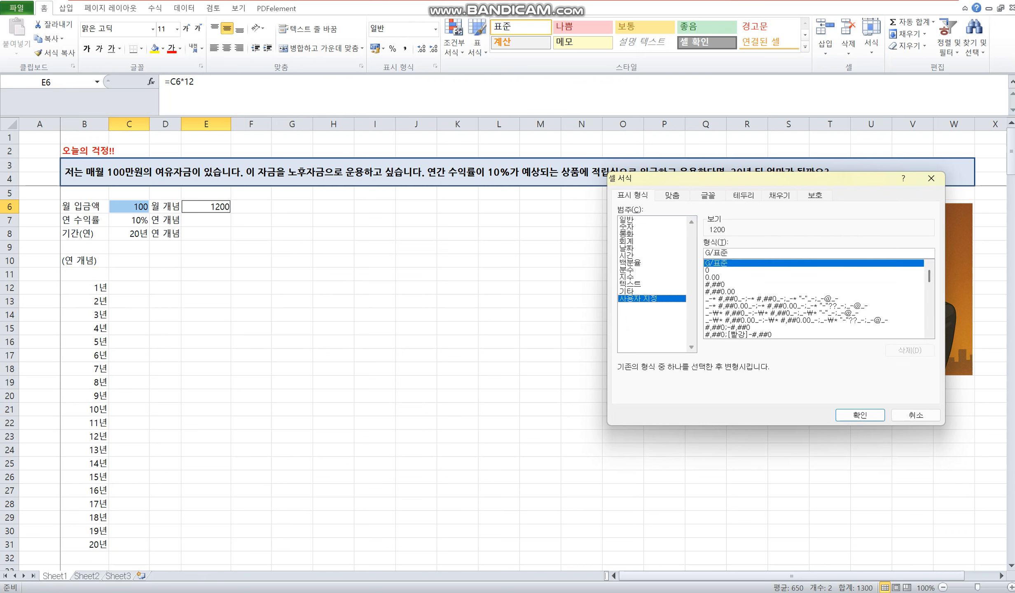
click(715, 285)
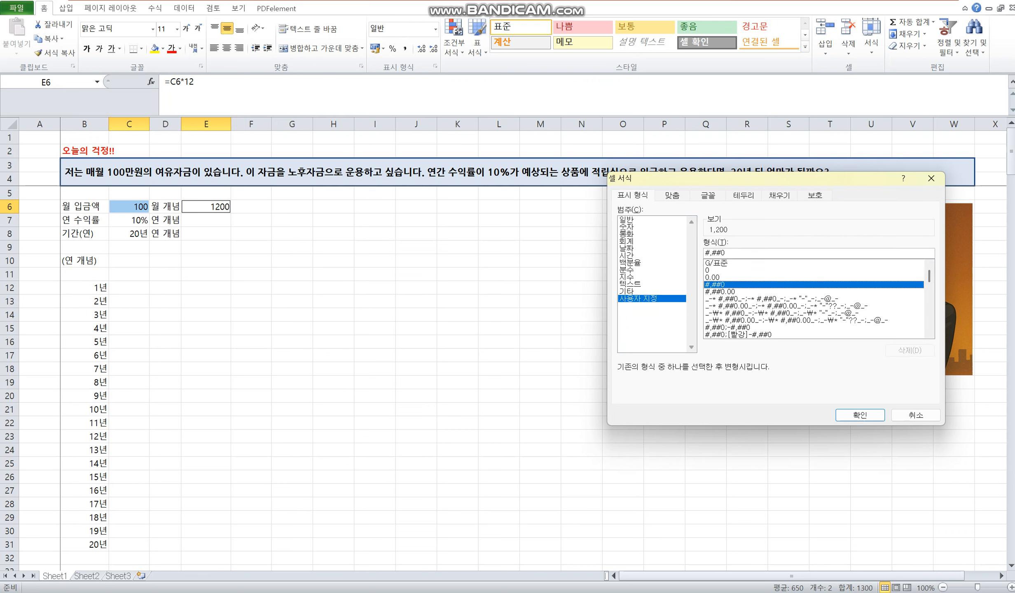
text(ㅁ)
key(Return)
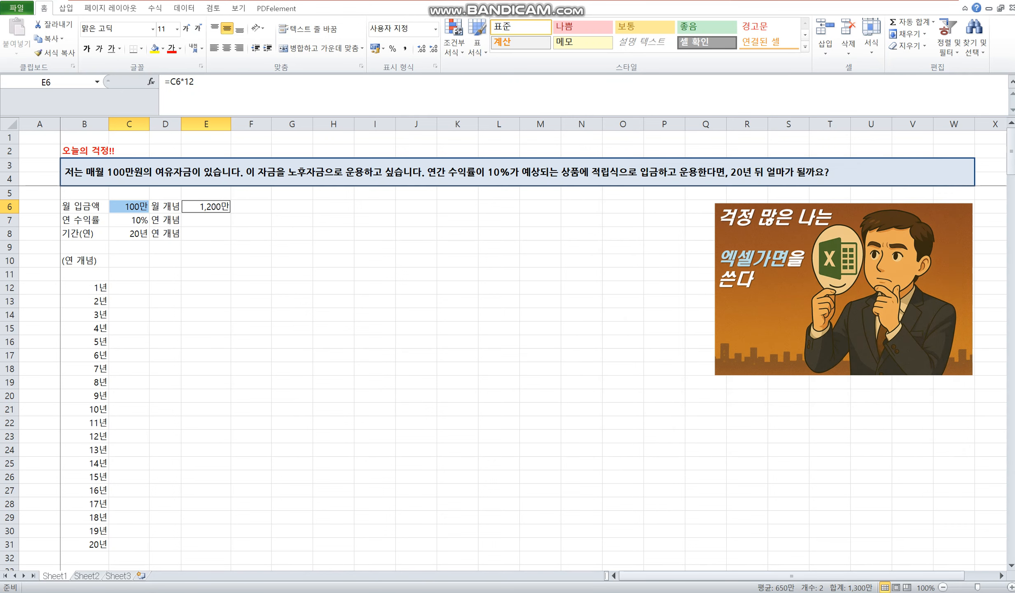
click(206, 247)
Enter the column headers 기초평가액, 입금액, 운용수익률 and 기말평가액 in C11:F11
click(129, 274)
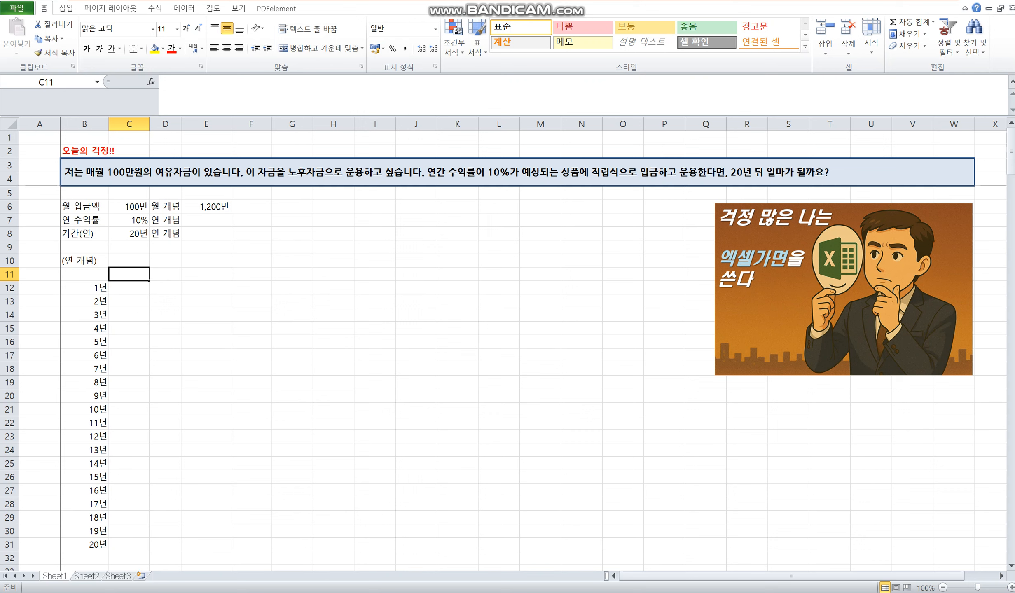
text(기초ㄱ)
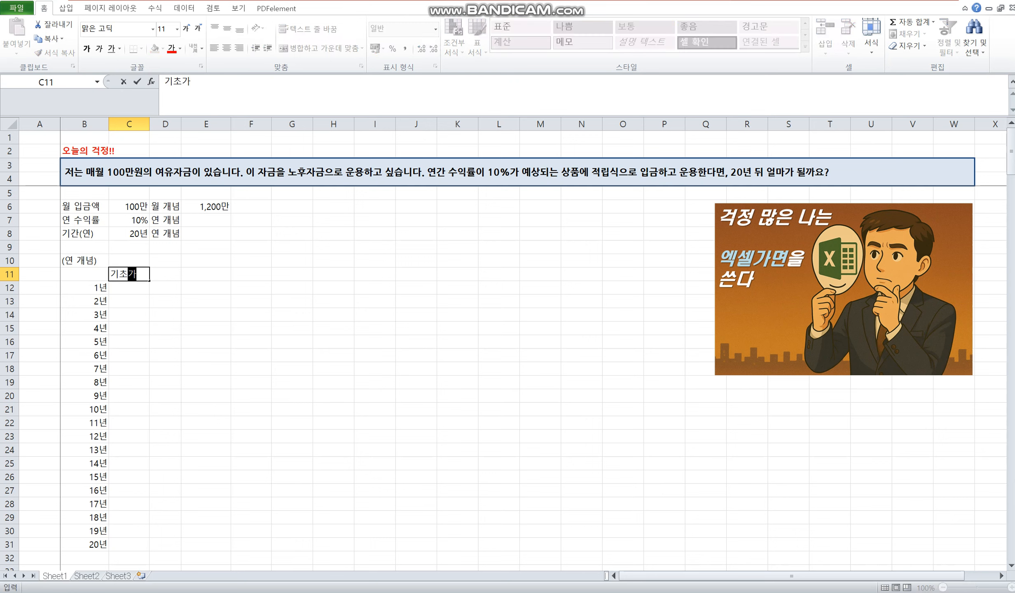
key(BackSpace)
text(평가액)
key(Tab)
text(입금액)
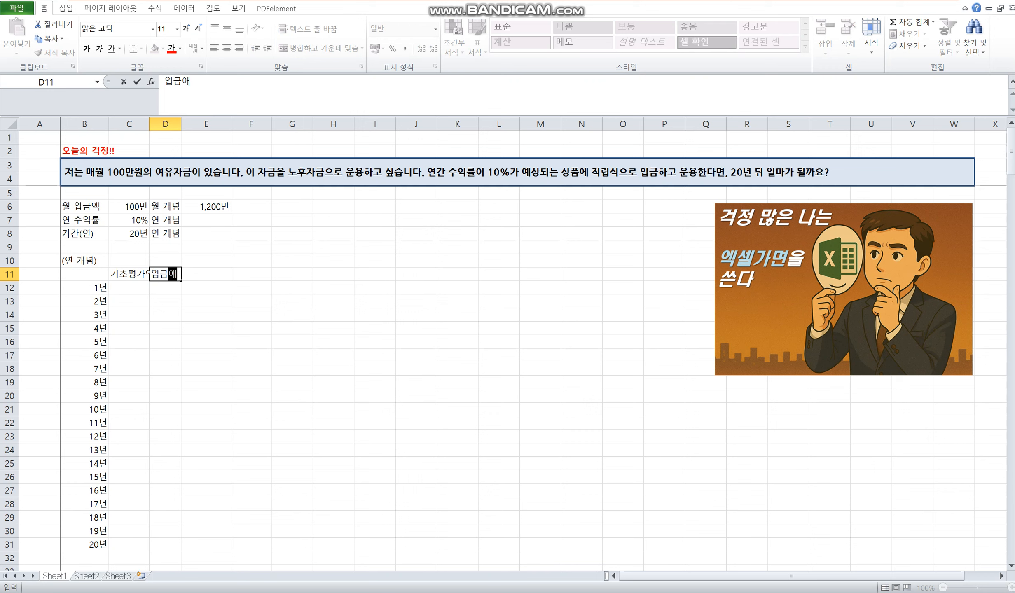
key(Tab)
text(운용수익)
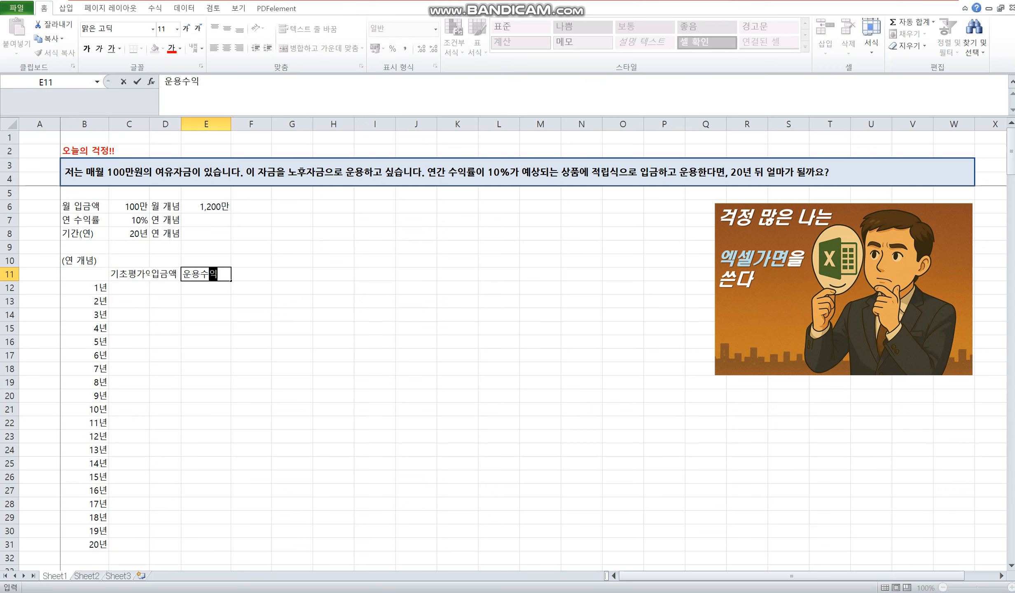
text(류ㄹ)
key(Tab)
text(기마)
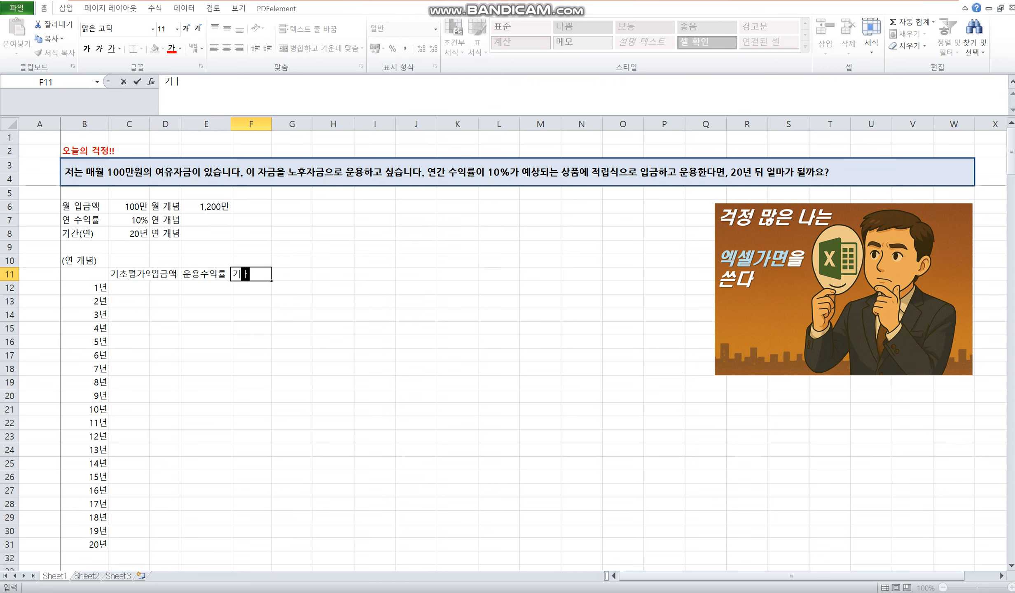
text(ㄹ평가액)
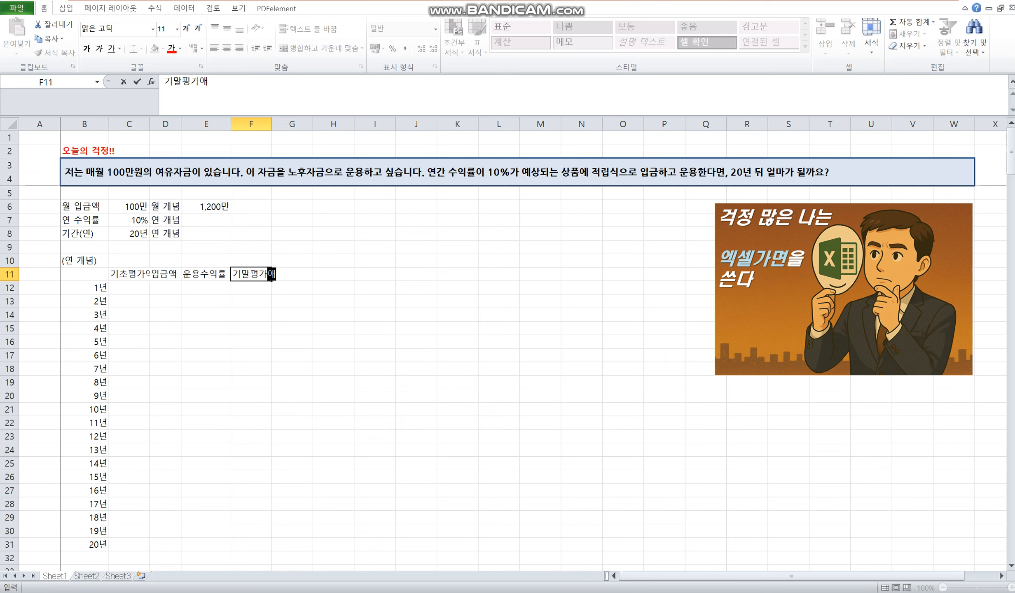
key(Return)
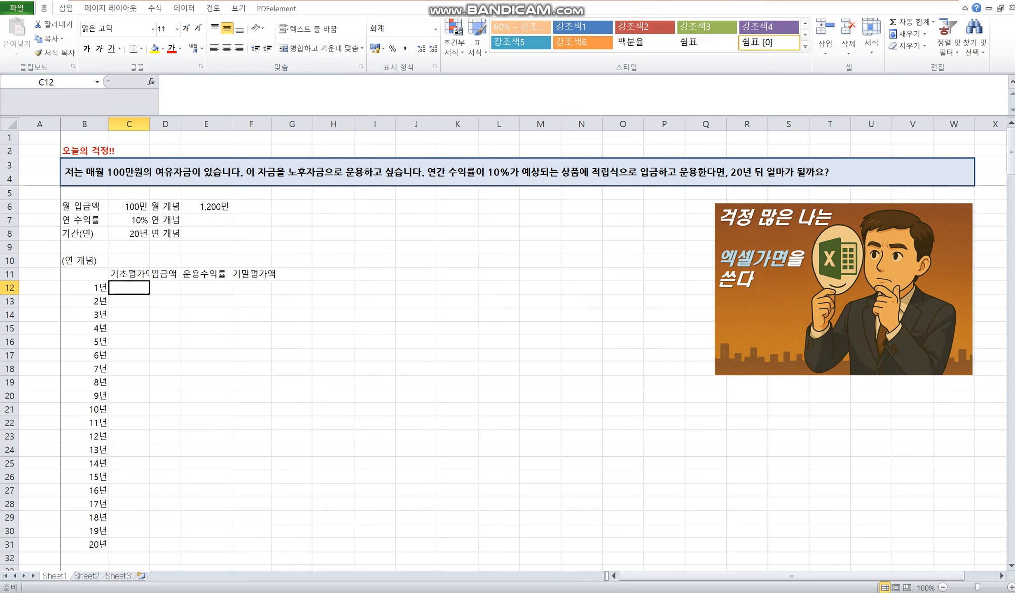
Widen columns C through F to fit the headers and enter 0 as the first-year opening value in C12
drag(129, 124, 364, 123)
click(141, 288)
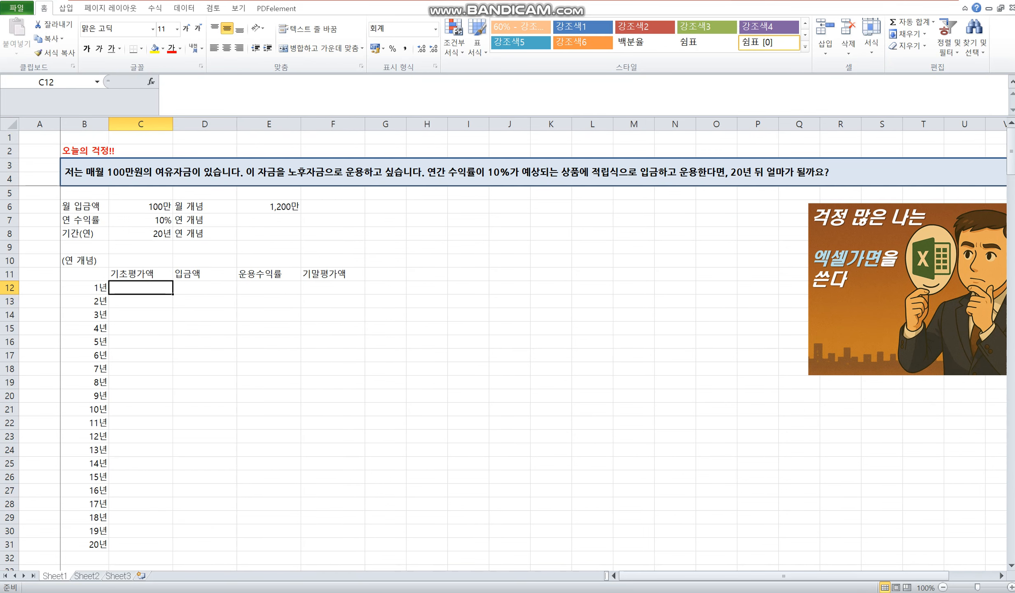
text(0)
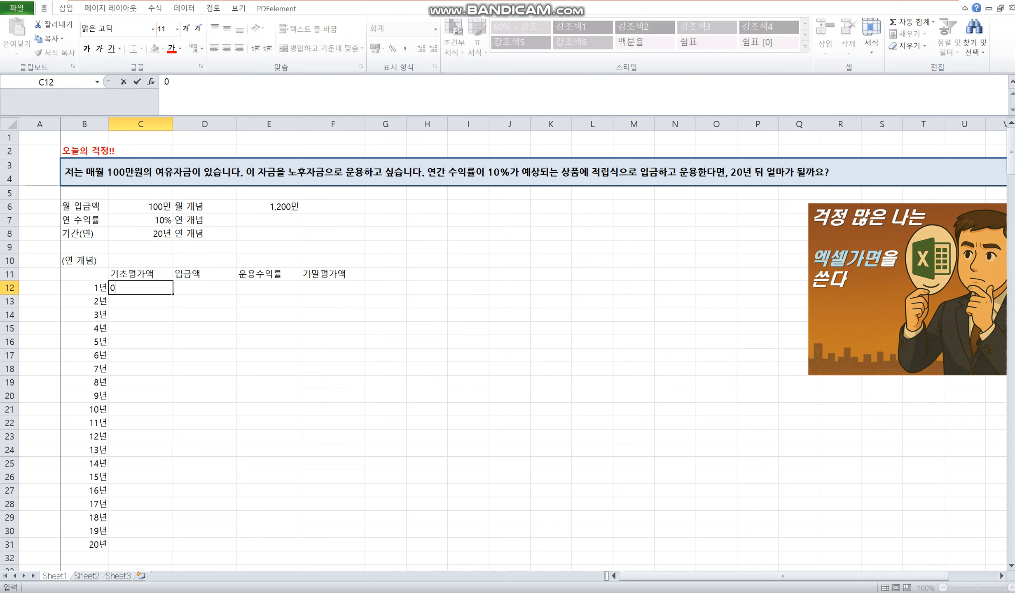
key(Return)
Format the table body C12:F31 with the custom number format #,##0"만"
drag(140, 288, 333, 545)
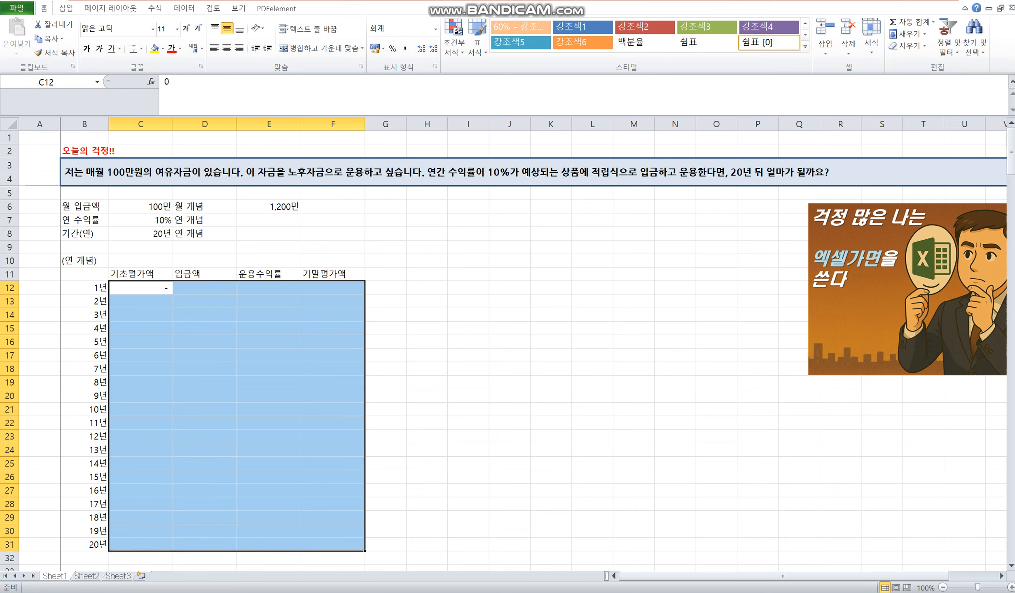
key(ctrl+1)
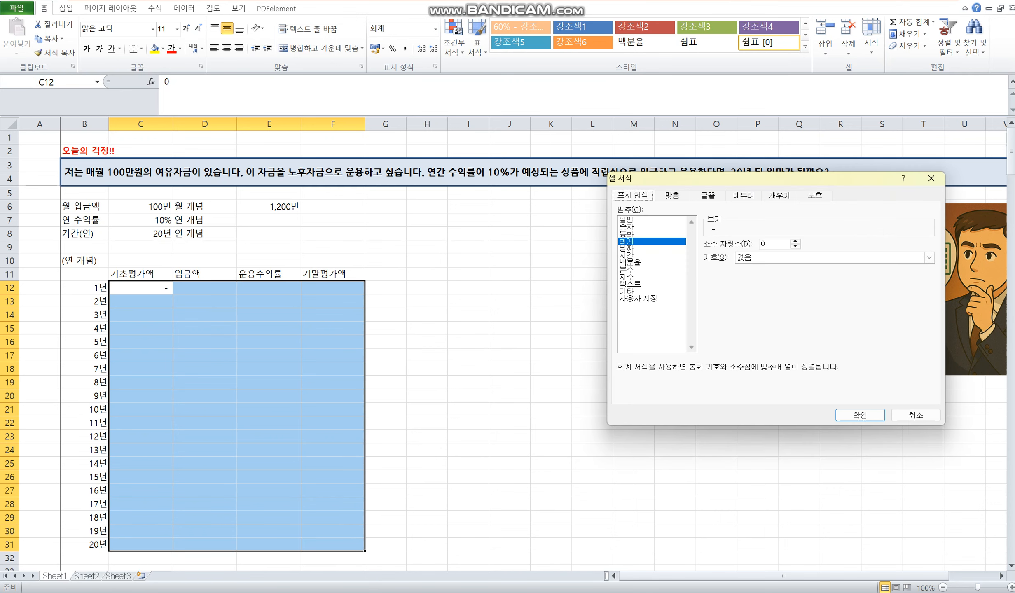
click(638, 298)
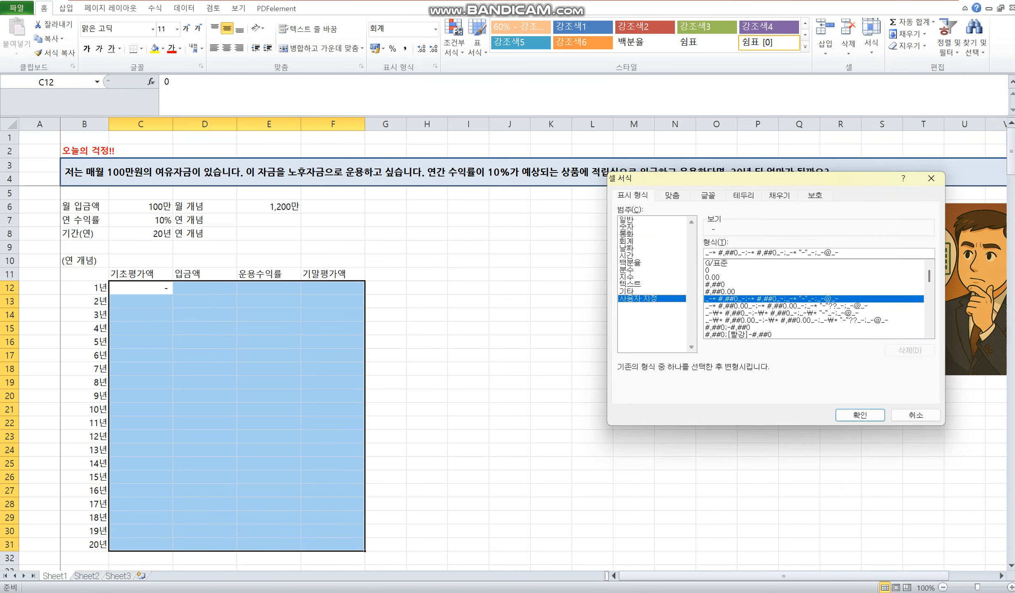
click(716, 284)
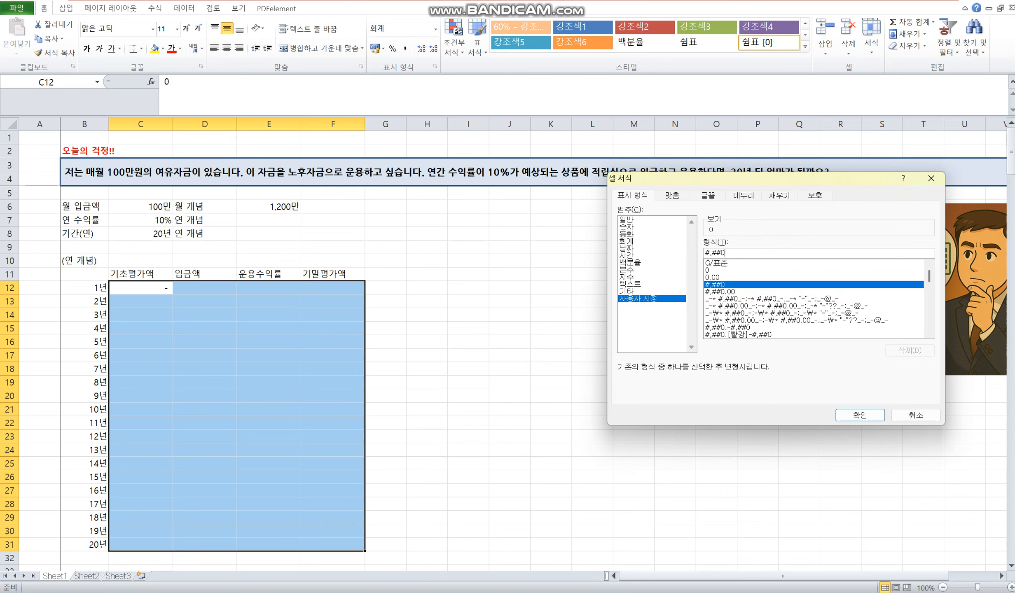
text("만")
key(Return)
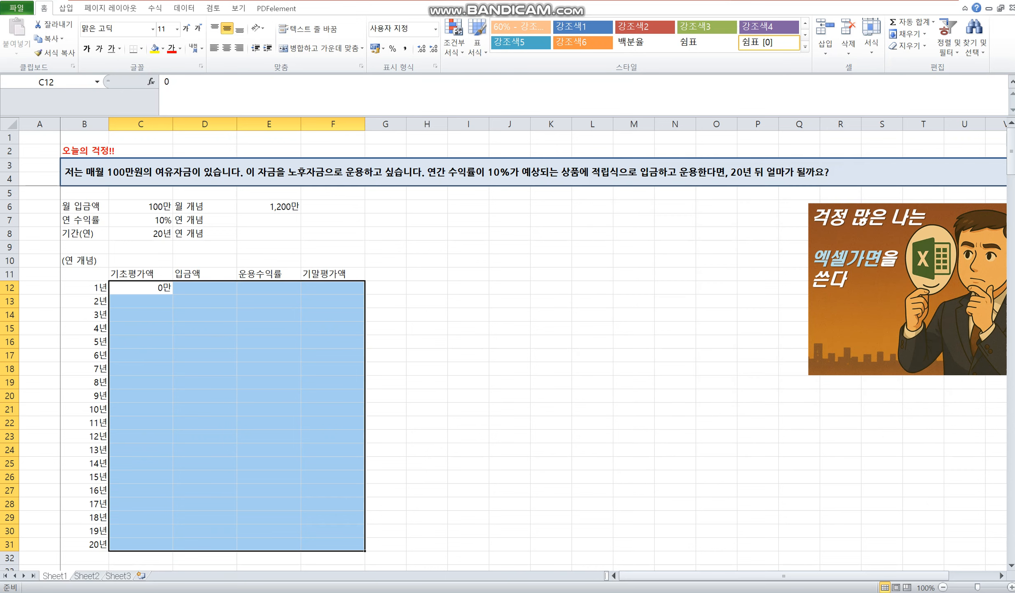
Link the first-year deposit in D12 to the yearly deposit with the formula =E6
click(204, 288)
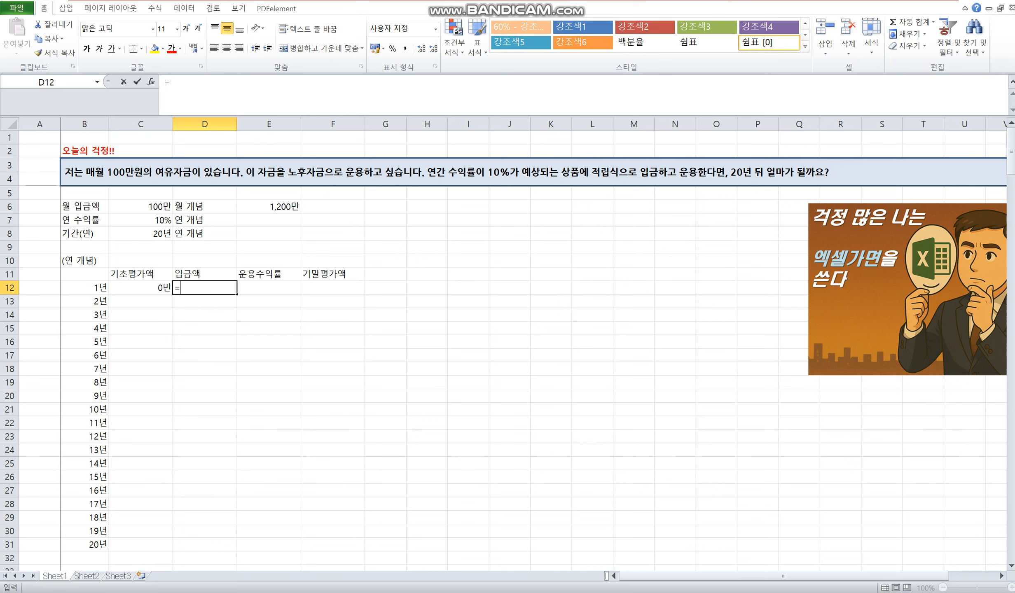
text(=)
key(Up)
key(Up)
key(Up)
key(Up)
key(Up)
key(Up)
key(Right)
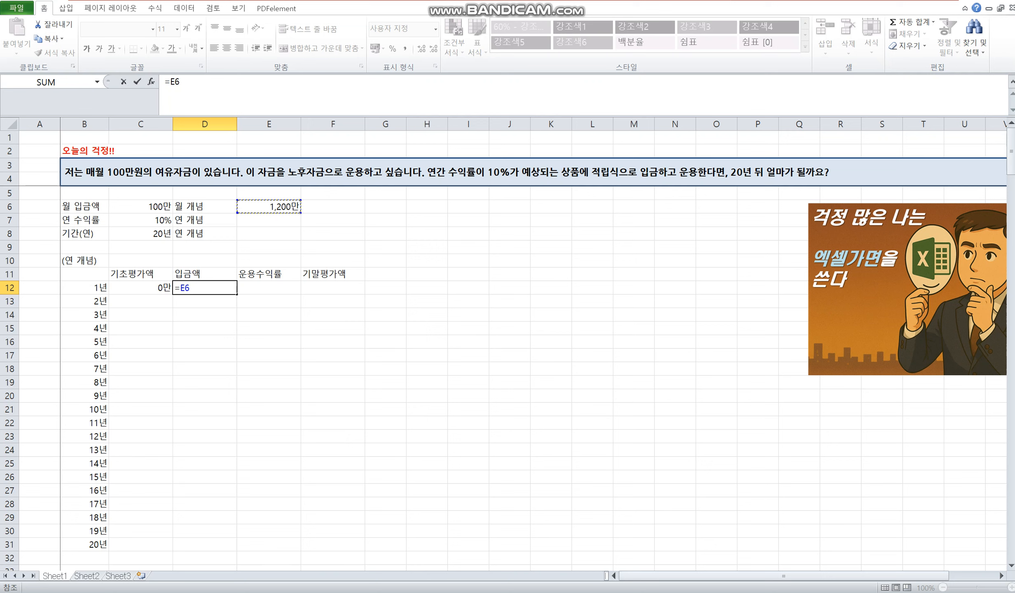
key(Return)
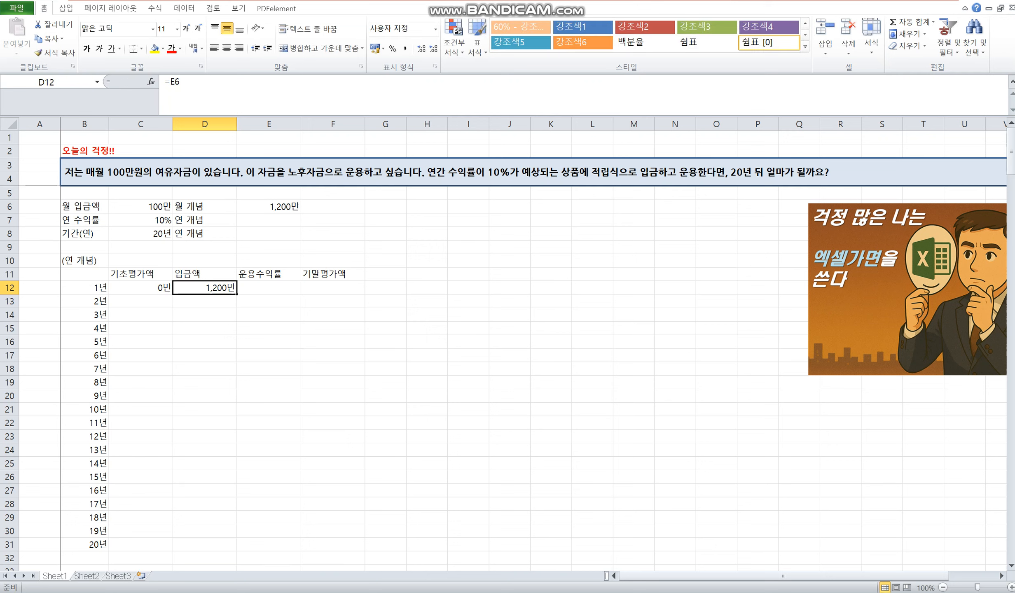
Make the E6 reference in the D12 formula absolute and go to E12
key(F2)
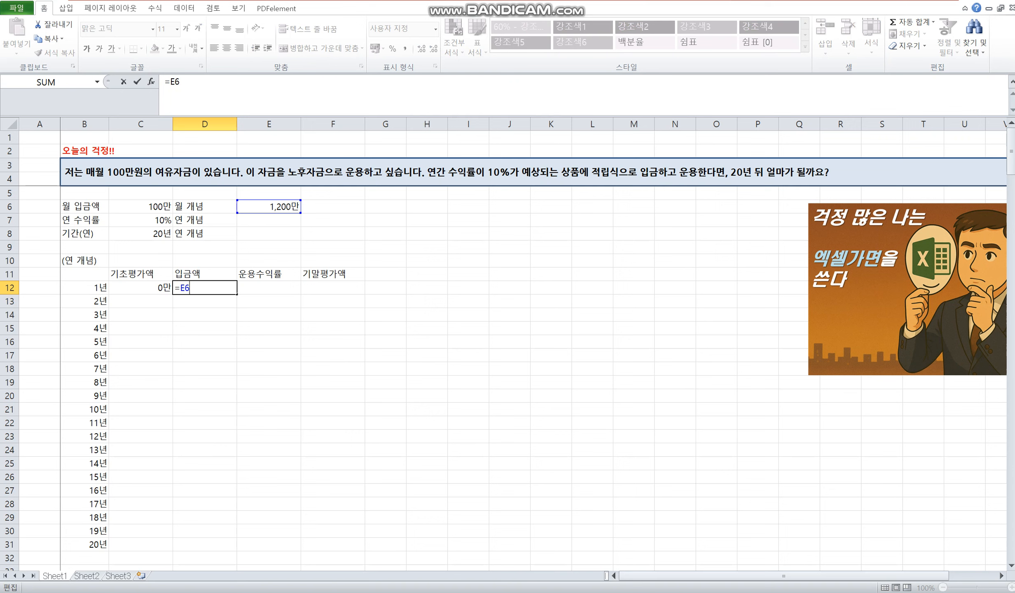
key(F4)
key(Return)
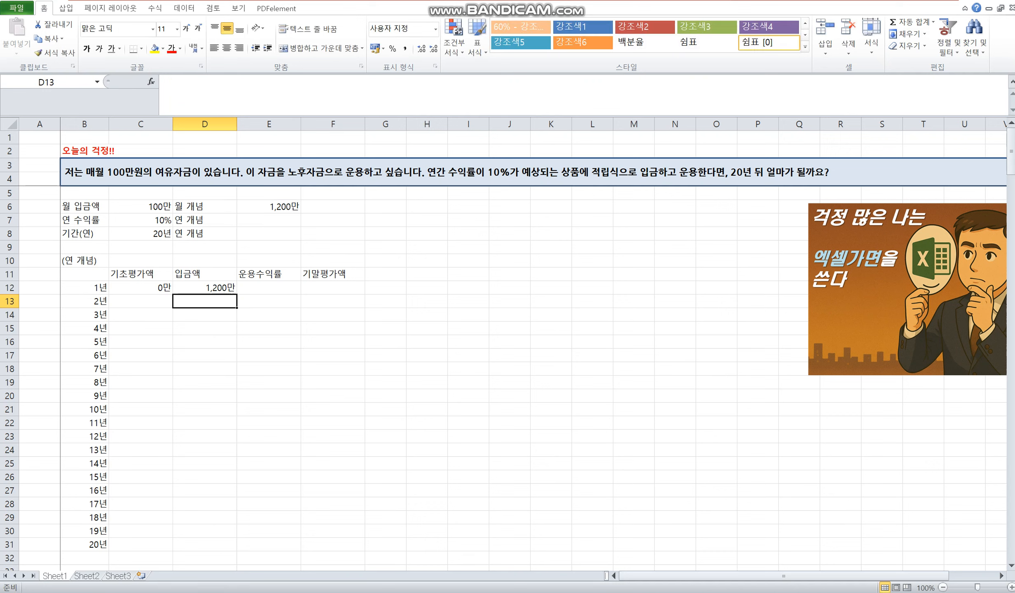
key(Up)
key(Right)
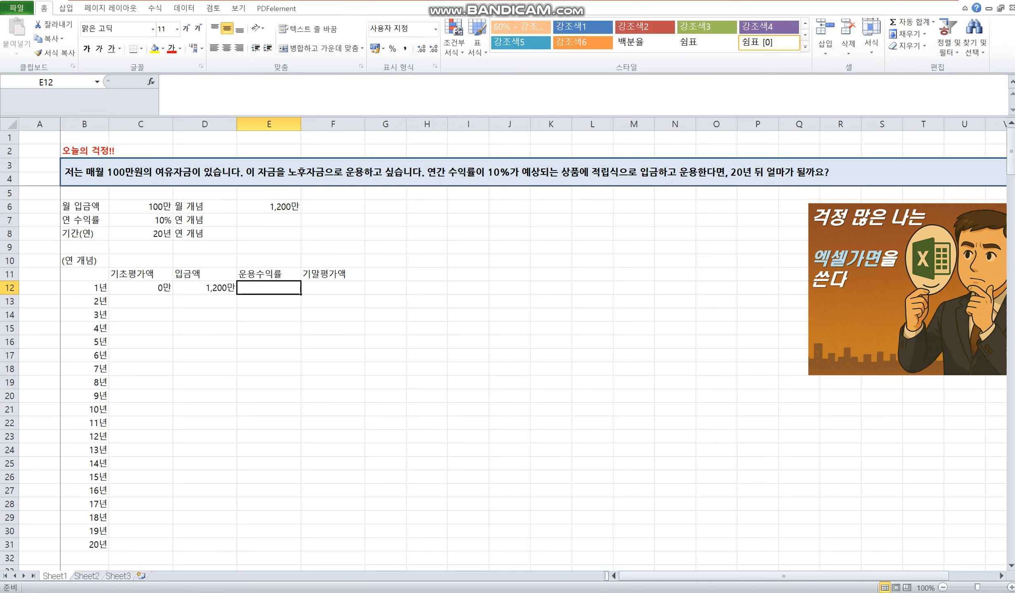
key(Left)
key(Left)
key(Up)
key(shift+Right)
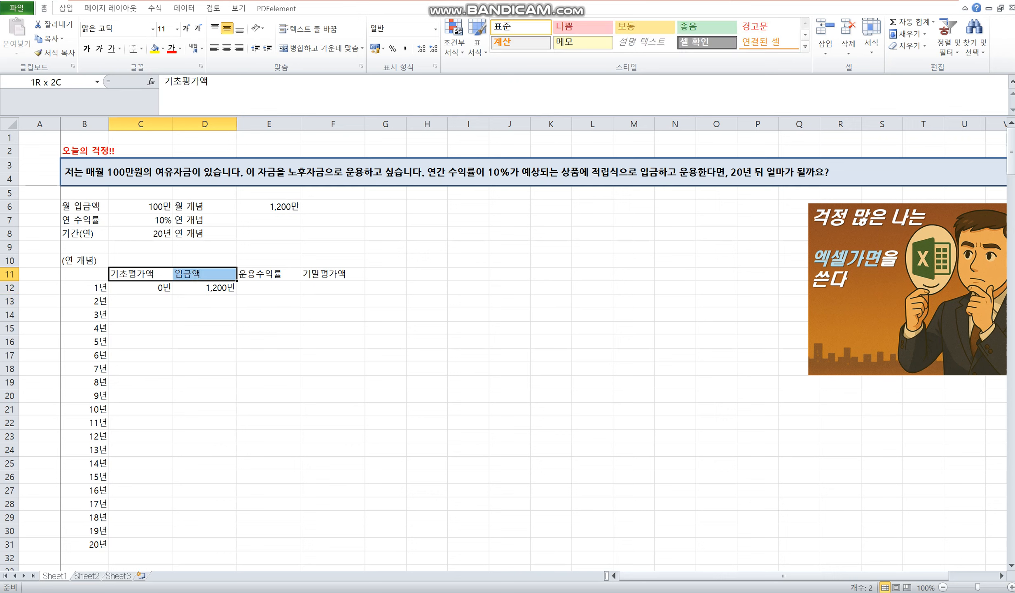
key(shift+Down)
key(Right)
key(Down)
key(Right)
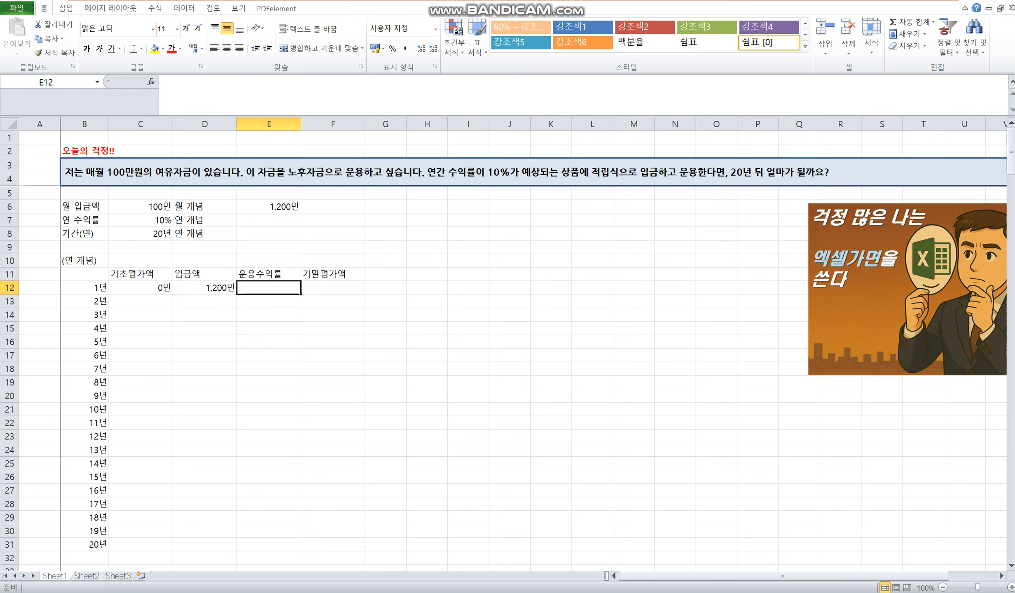
Calculate the first-year return in E12 with the formula =(C12+D12)*$C$7, keeping the rate reference absolute
text(=()
key(Left)
key(Left)
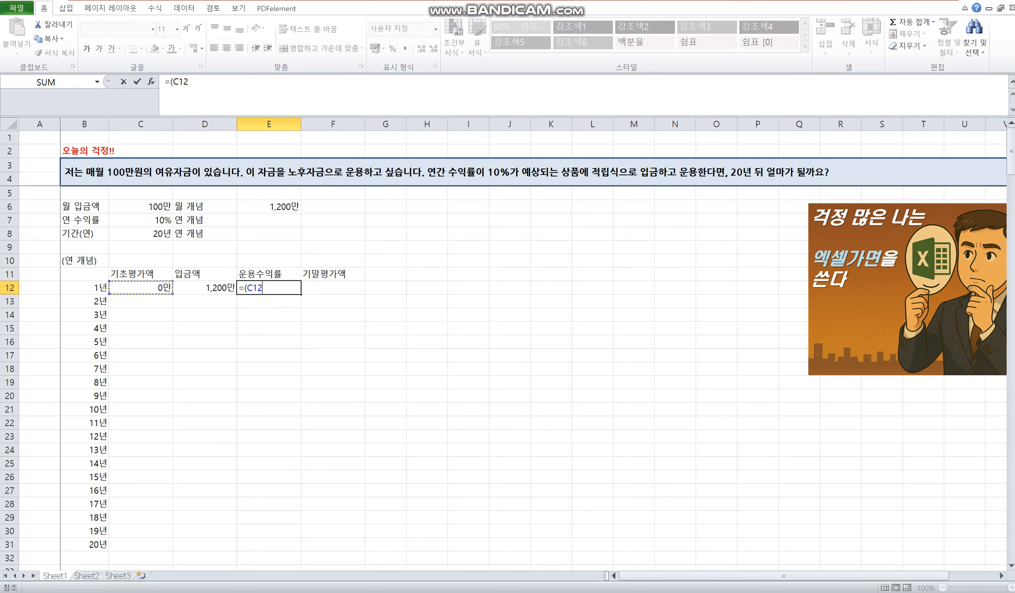
text(+)
key(Left)
text()*)
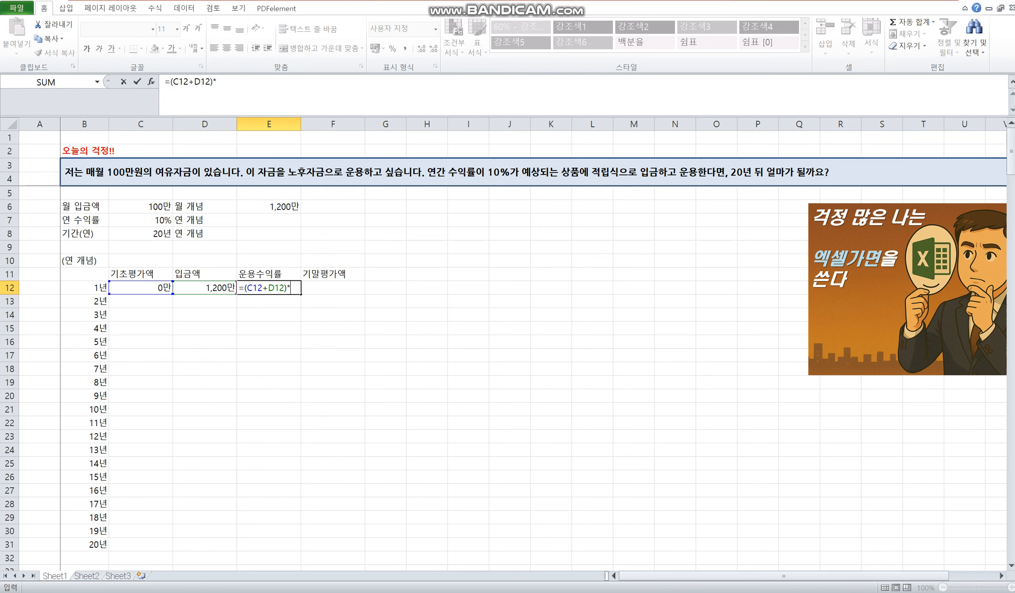
key(Up)
key(Up)
key(Up)
key(Up)
key(Up)
key(Left)
key(Left)
key(F4)
key(Return)
Go to F12, the first-year ending value cell
key(Right)
key(Up)
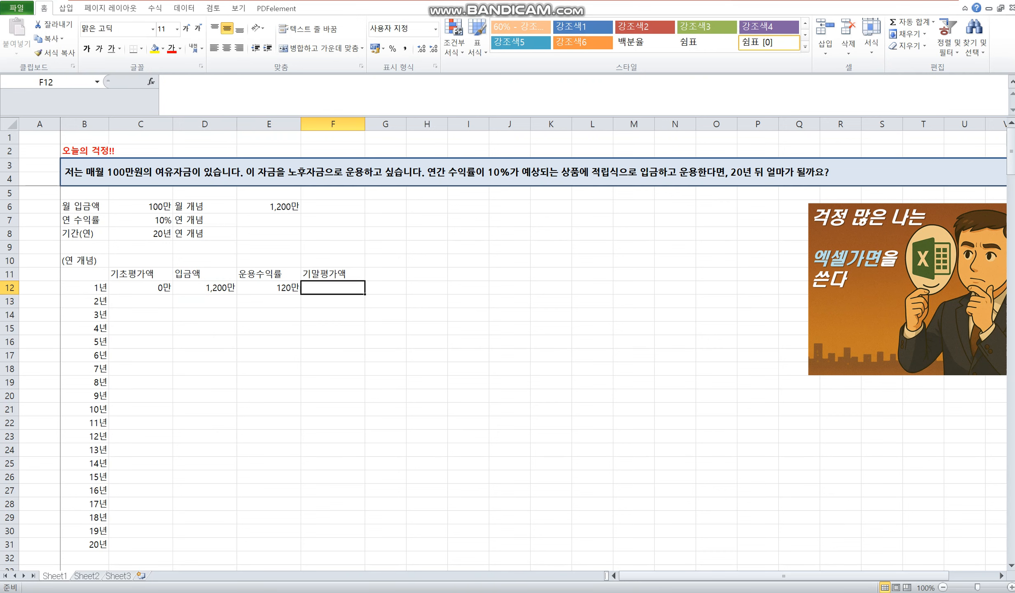
text(=)
key(Left)
key(Left)
key(Left)
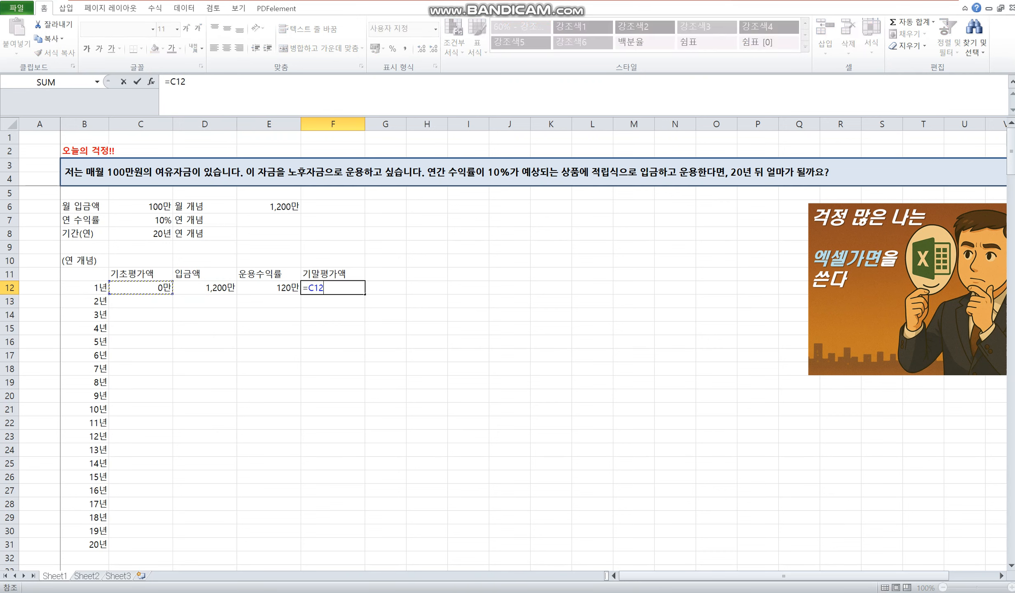
key(Escape)
Calculate the first-year ending value in F12 with the formula =C12+D12+E12
text(=)
key(Left)
key(Left)
key(Left)
text(+)
key(Left)
key(Left)
text(+)
key(Left)
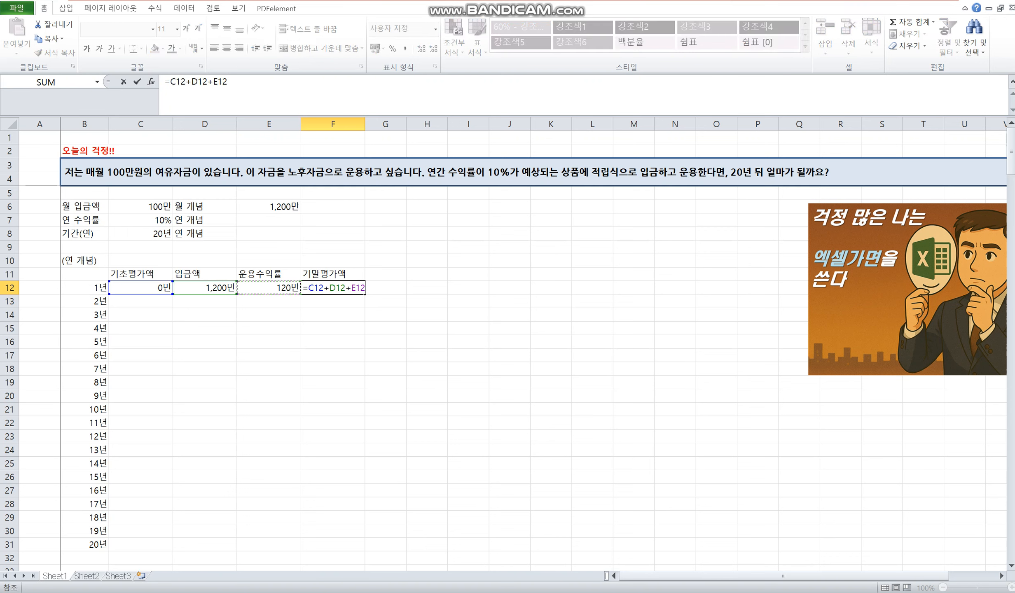
key(Return)
key(Up)
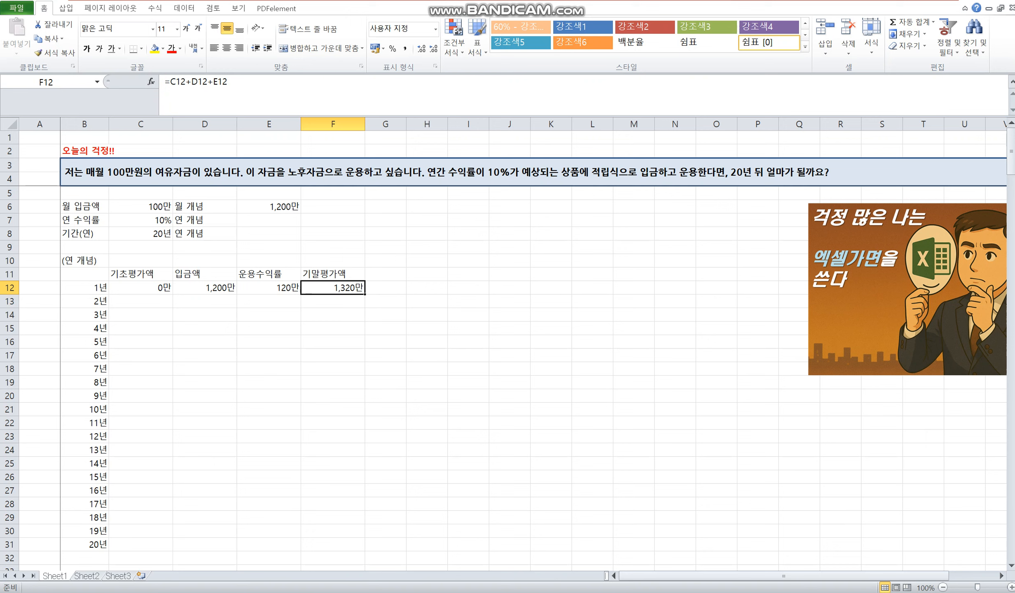
Link the second-year opening value in C13 to the first-year ending value with =F12 and go to D13
key(Down)
key(Left)
key(Left)
key(Left)
text(=)
key(Right)
key(Right)
key(Right)
key(Right)
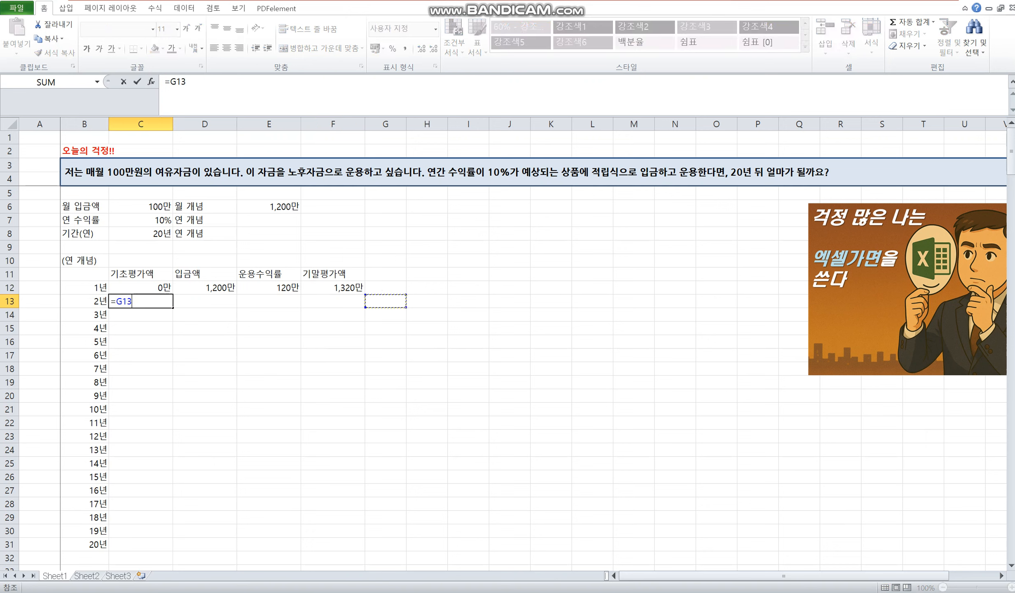
key(Left)
key(Up)
key(Return)
key(Up)
key(Right)
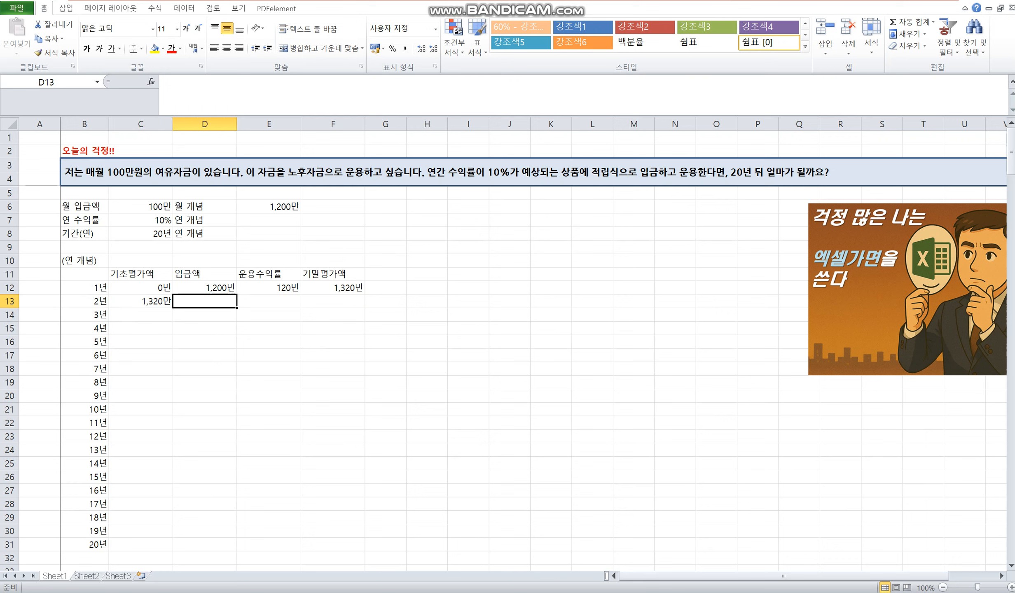
Examine the first-year deposit formula in D12 and return to D13
key(Up)
key(F2)
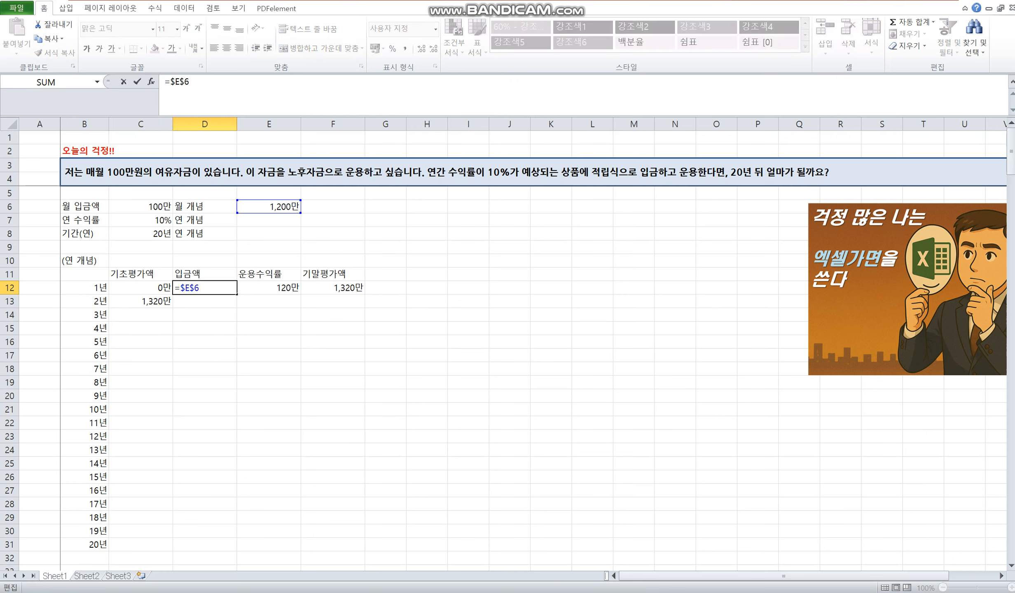
key(Left)
key(Left)
key(Left)
key(Escape)
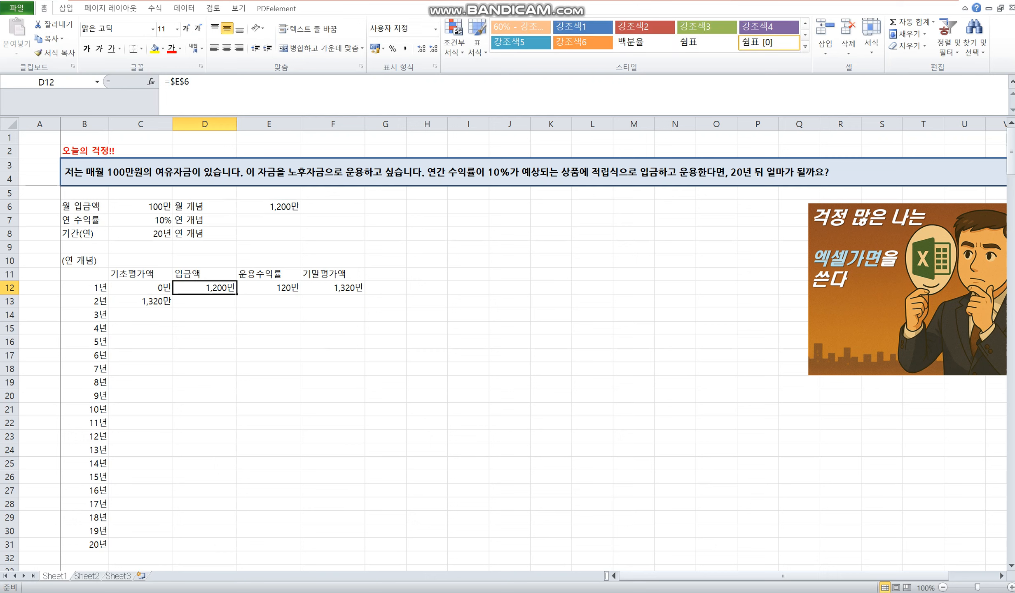
key(Down)
text(=)
key(Right)
key(Up)
key(Up)
key(Up)
key(Up)
key(Up)
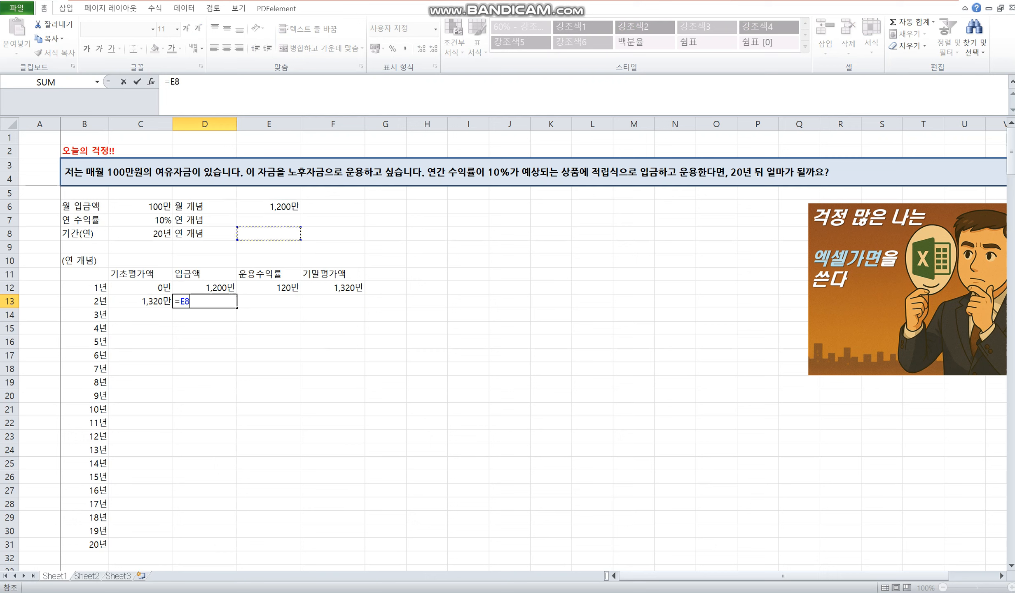
key(Up)
key(Up)
key(Escape)
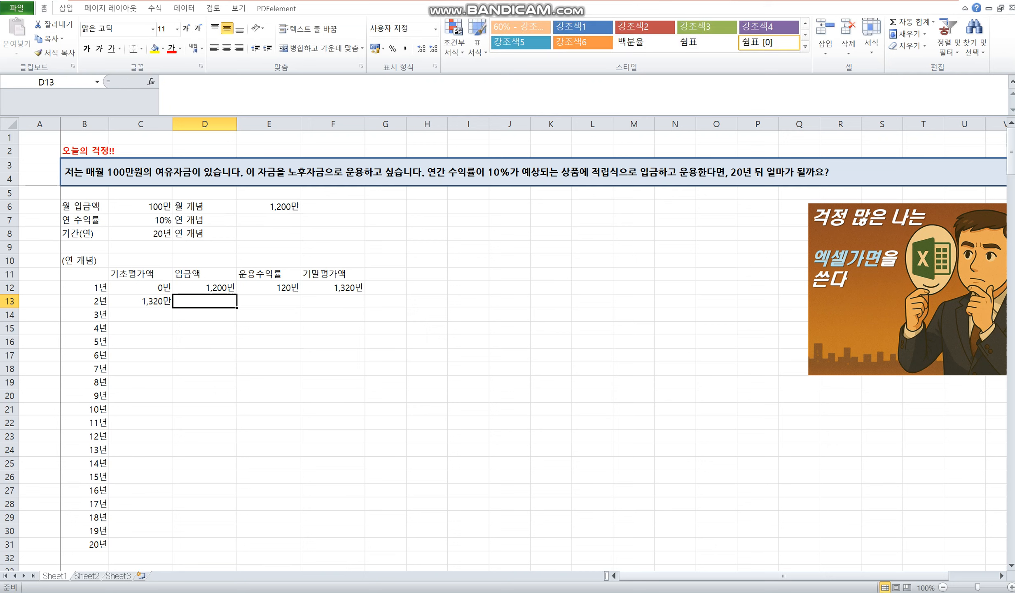
Copy the deposit formula from D12 down into D13
key(ctrl+d)
key(Right)
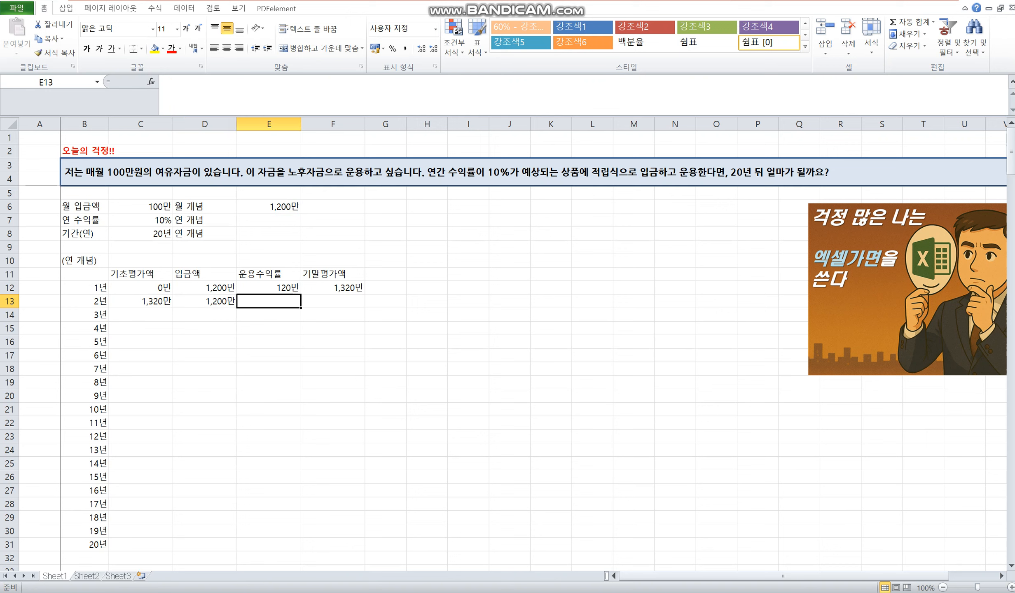
Enter the shortcut note Ct기 + ㅇ in H13, beside the second-year row
key(Right)
key(Right)
key(Right)
text(ㅌ)
key(BackSpace)
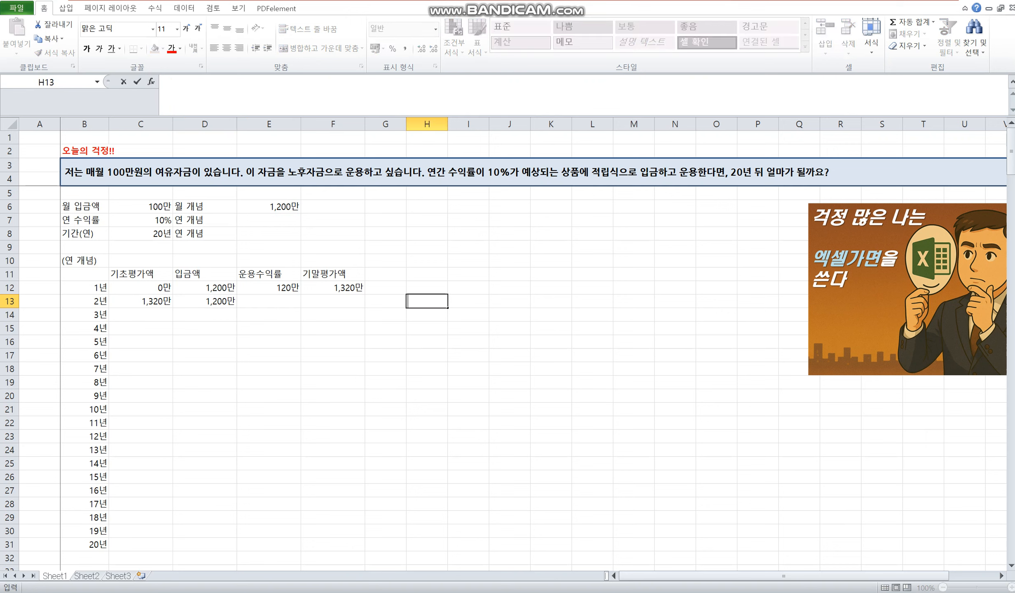
text(Ct기 + ㅇ)
key(Return)
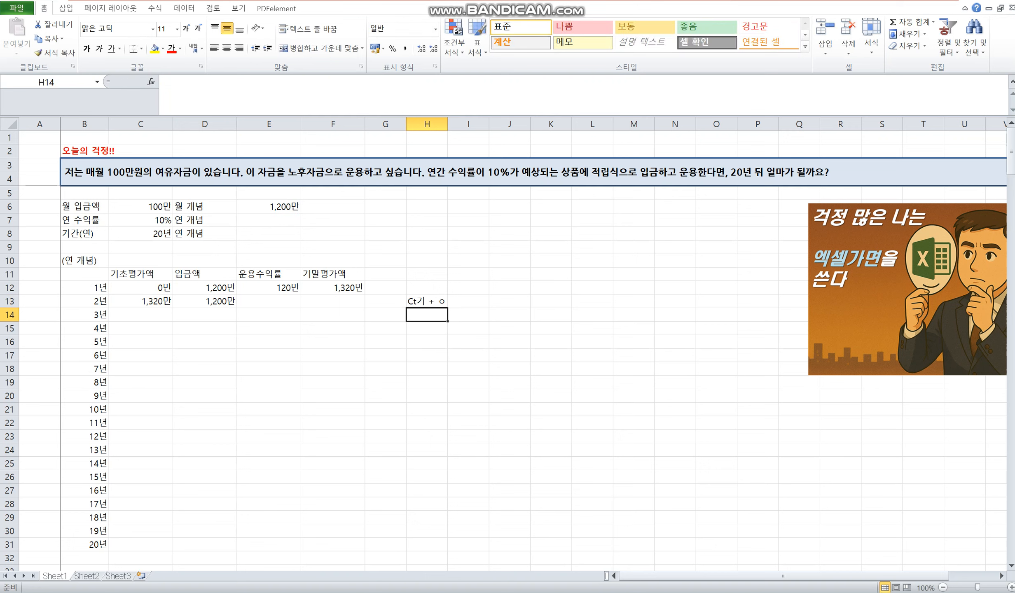
Correct the shortcut note in H13 to read Ct기+D and move on to I13
key(Up)
key(F2)
key(BackSpace)
key(BackSpace)
key(BackSpace)
key(BackSpace)
key(BackSpace)
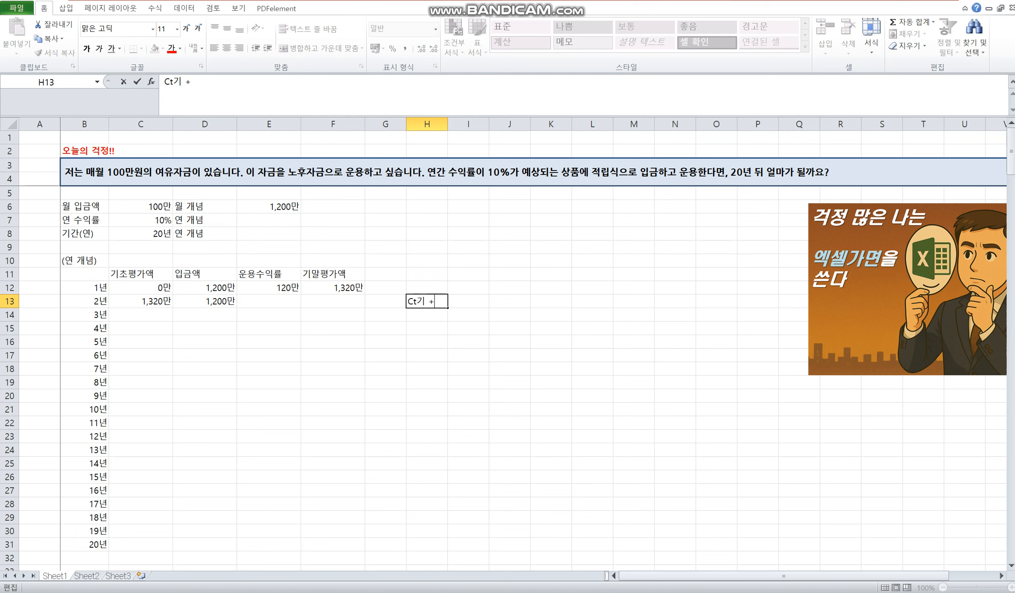
text(r)
key(BackSpace)
text(기+)
key(BackSpace)
key(BackSpace)
text(ㄱ)
key(BackSpace)
text(rl)
text(D)
key(Return)
key(Up)
key(F2)
key(Left)
text(+)
key(Return)
key(Up)
key(F2)
key(Left)
key(Left)
key(Tab)
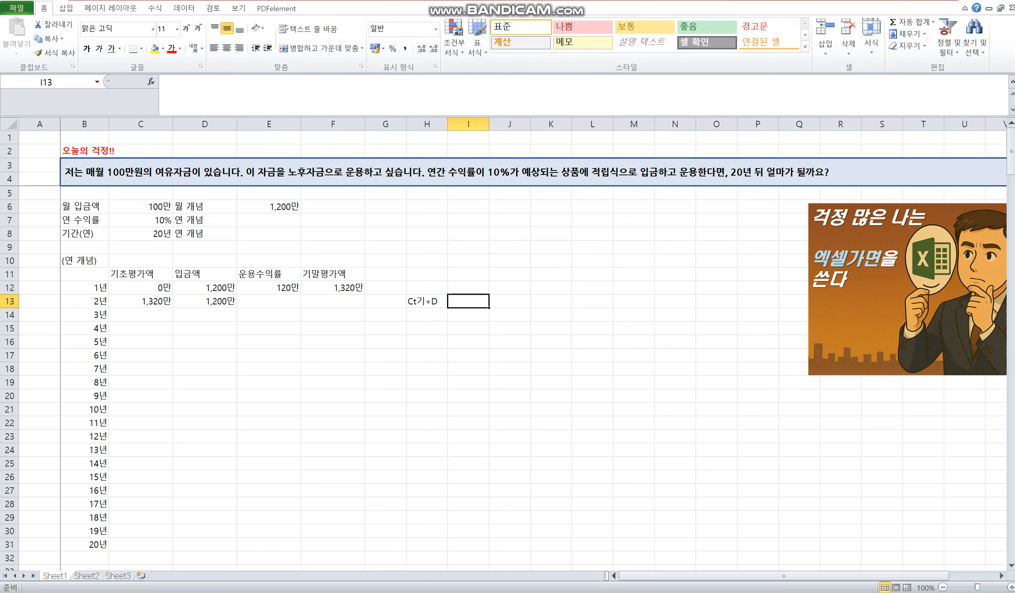
Describe the shortcut in I13 with the text 위 행 복사
text(위)
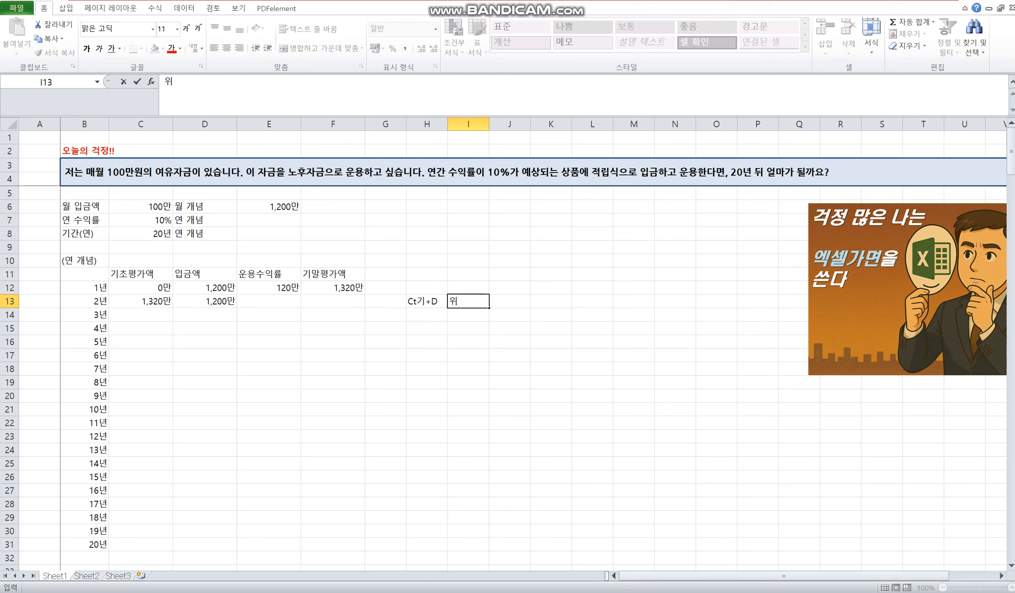
text( 행 복사)
key(Return)
Fill the deposit formula from D13 down through D31, using the year column to reach the last row
key(Left)
key(Left)
key(Left)
key(Left)
key(Left)
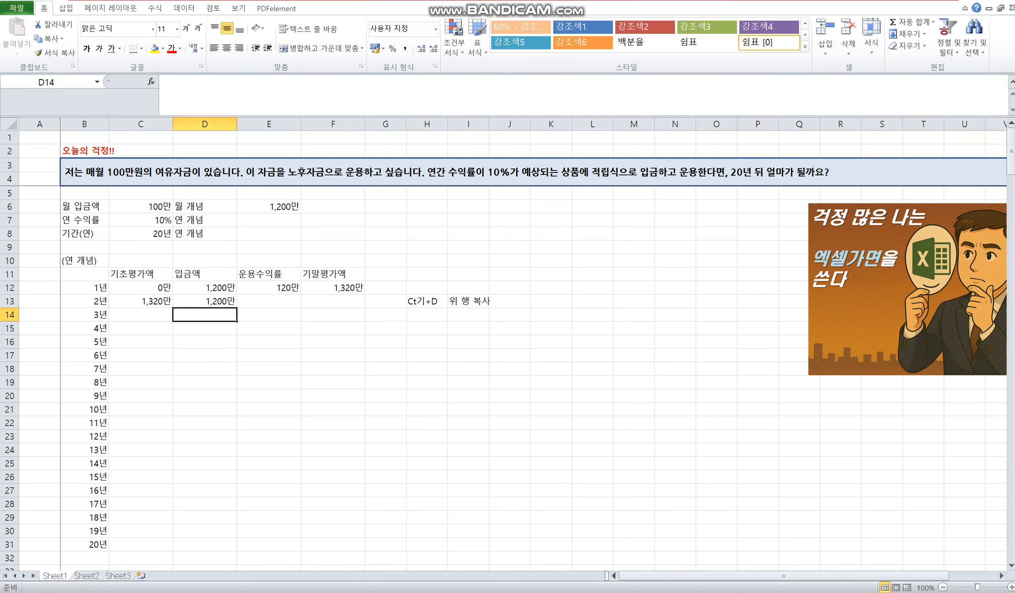
key(Up)
key(Left)
key(Left)
key(Down)
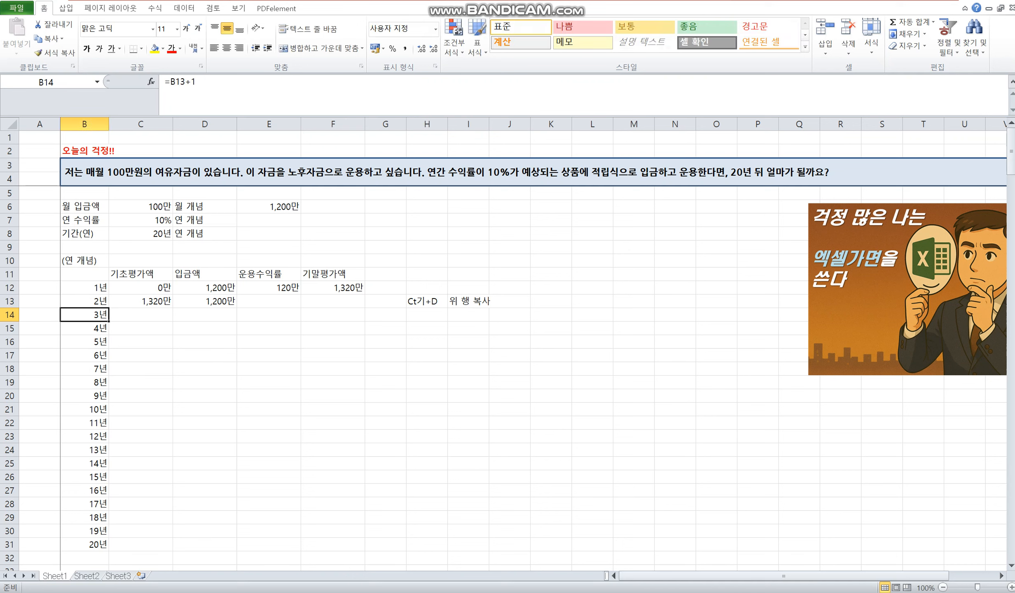
key(ctrl+Down)
key(Right)
key(Right)
key(ctrl+shift+Up)
key(ctrl+d)
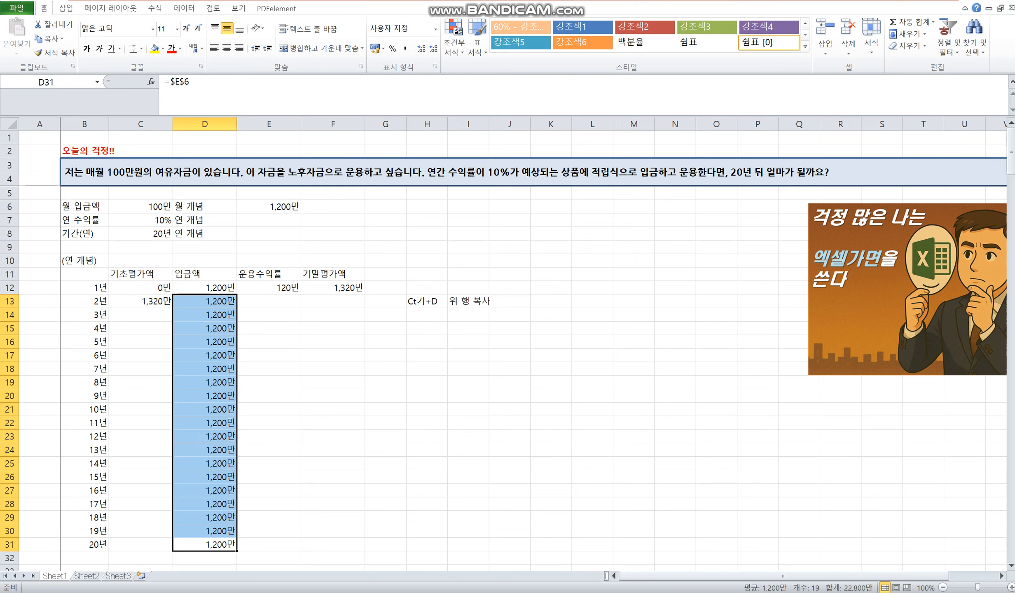
Examine the filled deposit formulas in D14 and D17 through D21 for the cell they reference
key(Up)
key(Up)
key(Up)
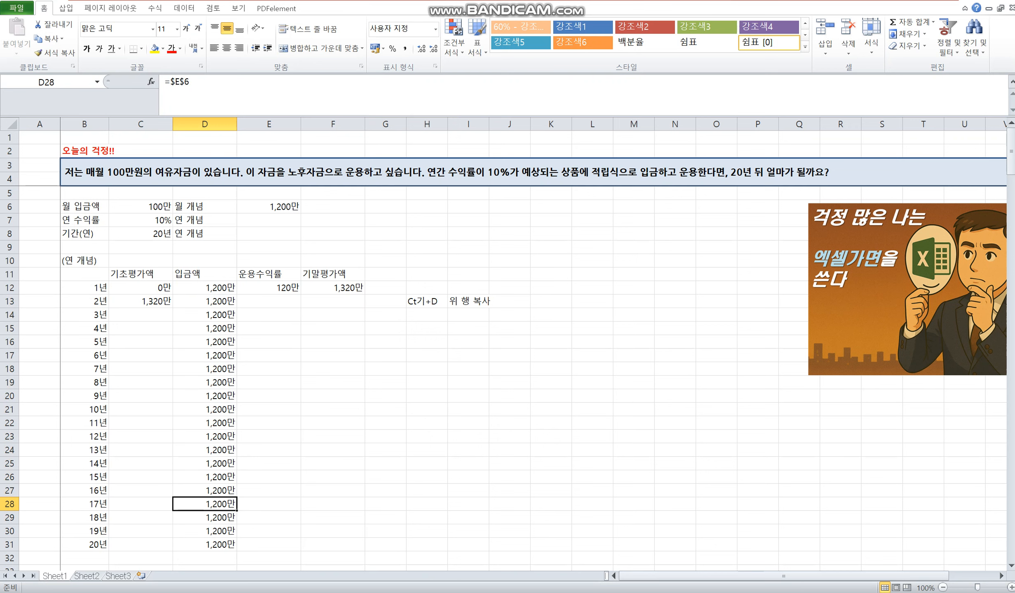
key(ctrl+Up)
key(Down)
key(Down)
key(Down)
key(F2)
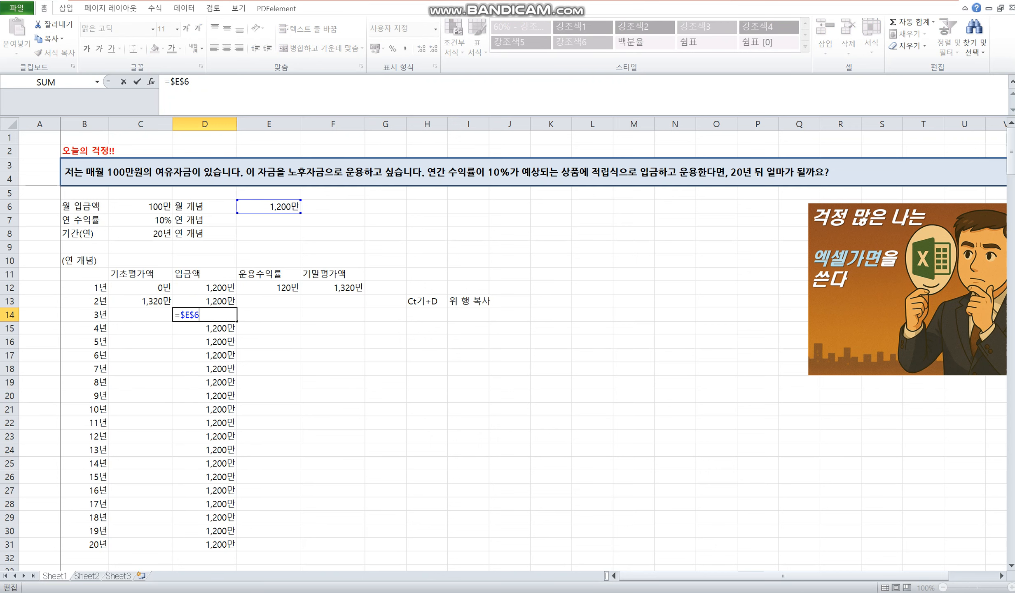
key(Return)
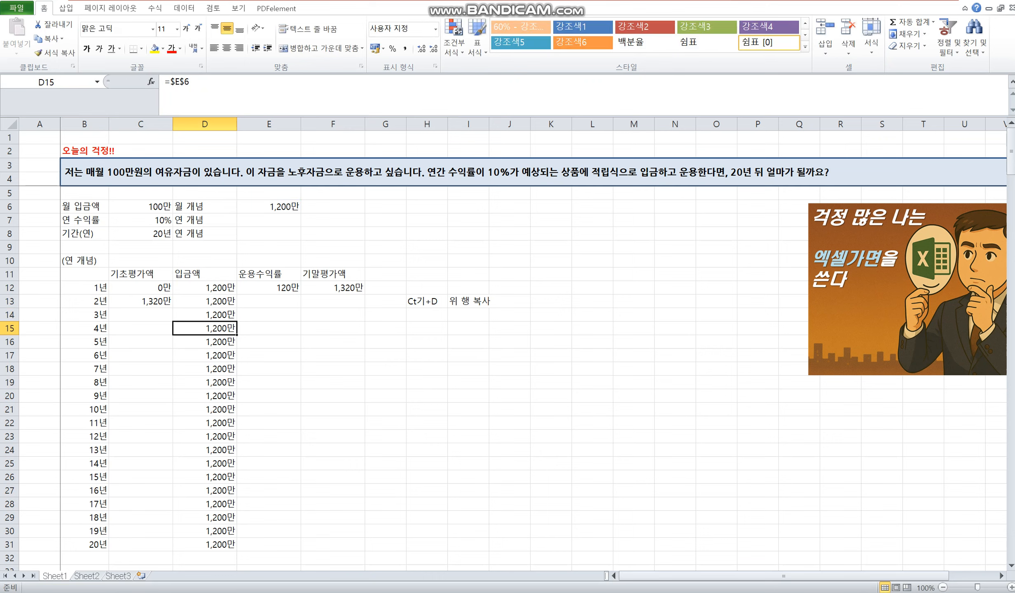
key(Down)
key(Down)
key(F2)
key(Return)
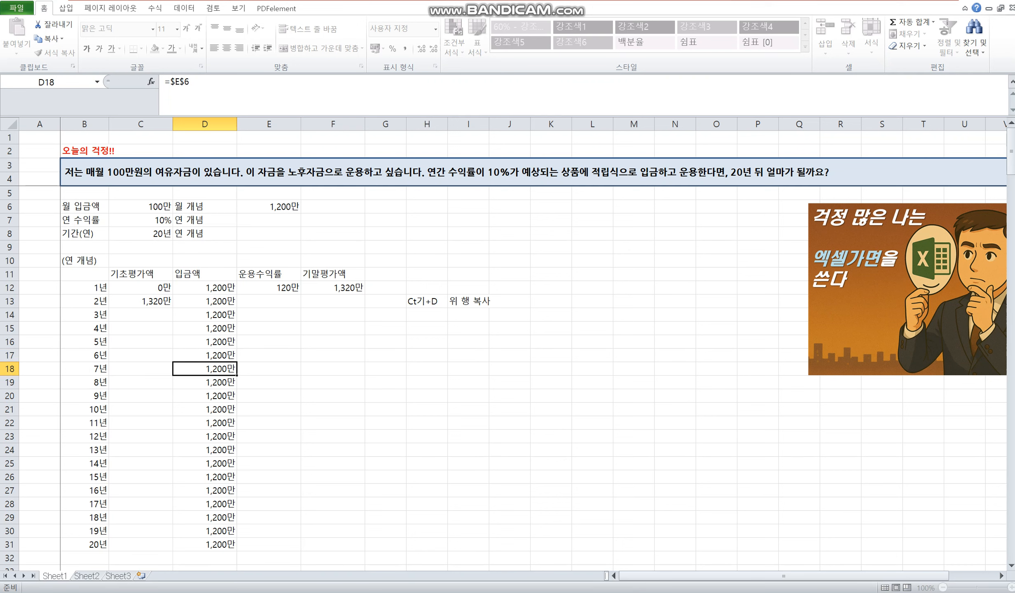
key(F2)
key(Return)
key(F2)
key(Return)
key(F2)
key(Return)
key(F2)
key(Return)
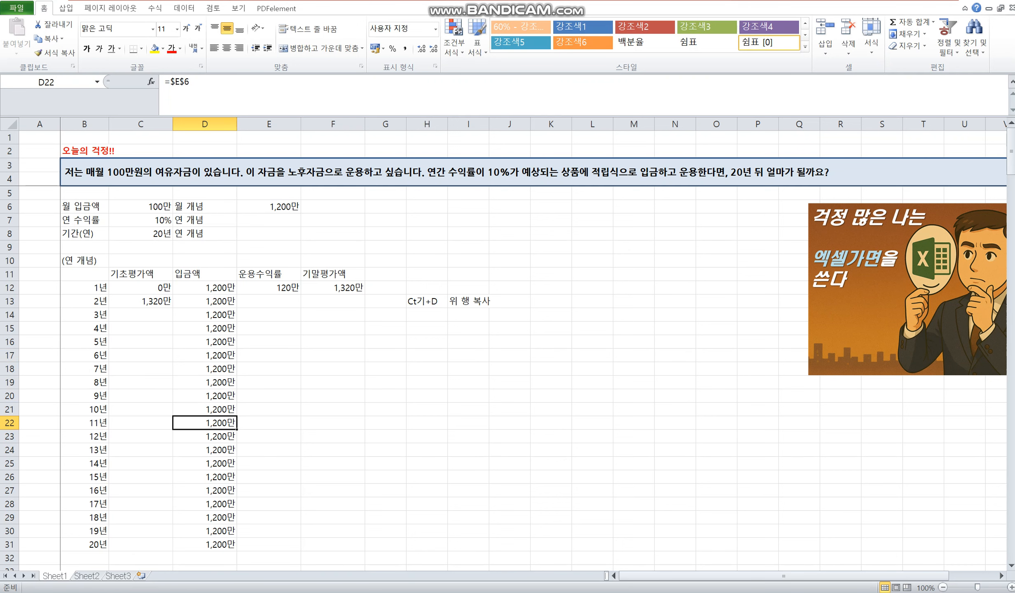
Re-enter the year-11 deposit formula in D22 as =$E$6 with an absolute reference
text(=)
key(Right)
key(Up)
key(Up)
key(Up)
key(Up)
key(Up)
key(Up)
key(Up)
key(Up)
key(Up)
key(Up)
key(Up)
key(Up)
key(Up)
key(Up)
key(Up)
key(Up)
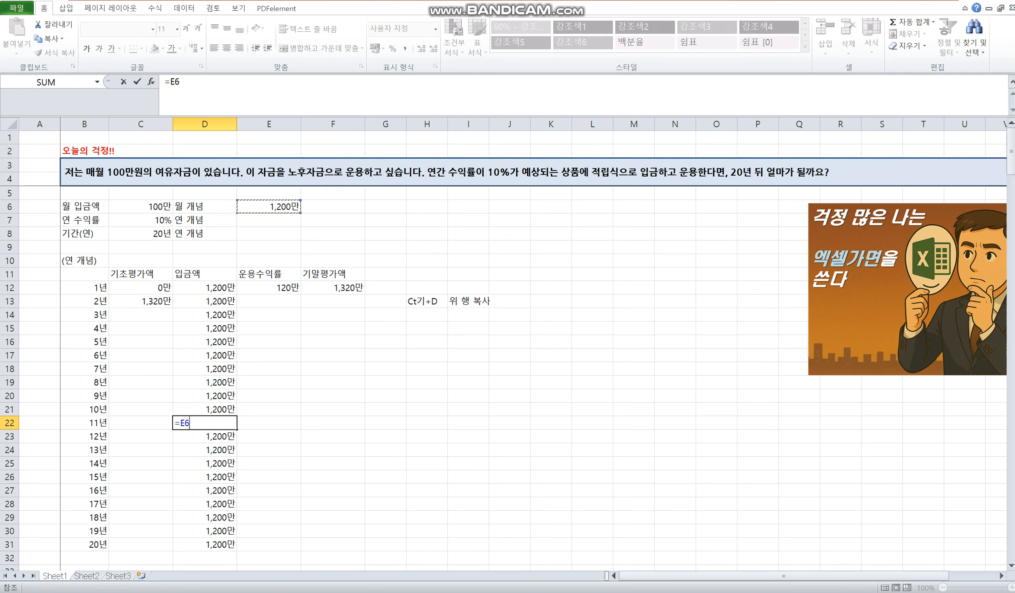
key(F4)
key(Return)
key(Up)
key(Up)
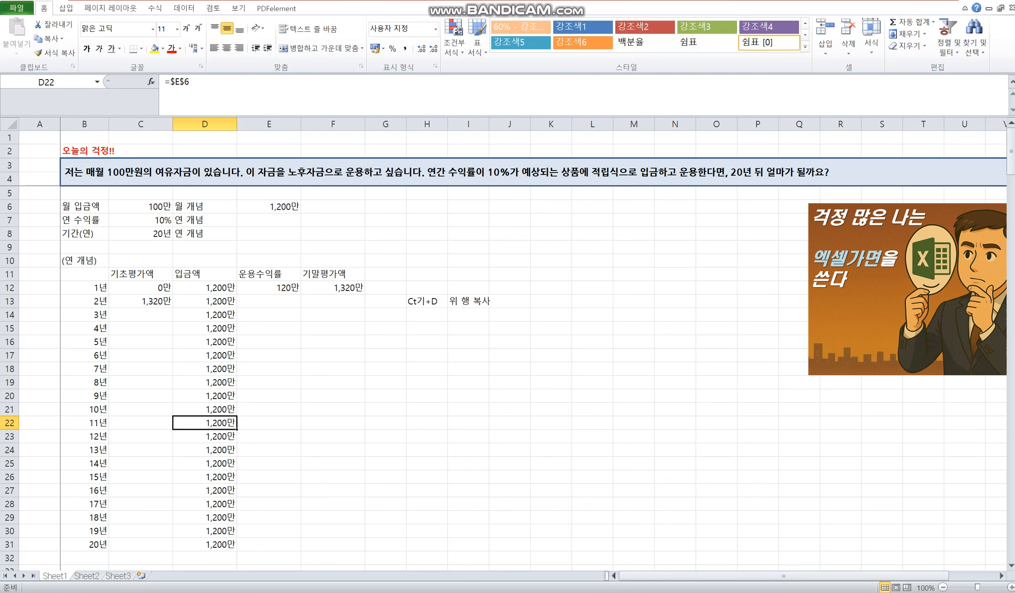
Examine the absolute reference in the D13 deposit formula and review the filled deposit range D12:D31
key(ctrl+Up)
key(Down)
key(F2)
key(Escape)
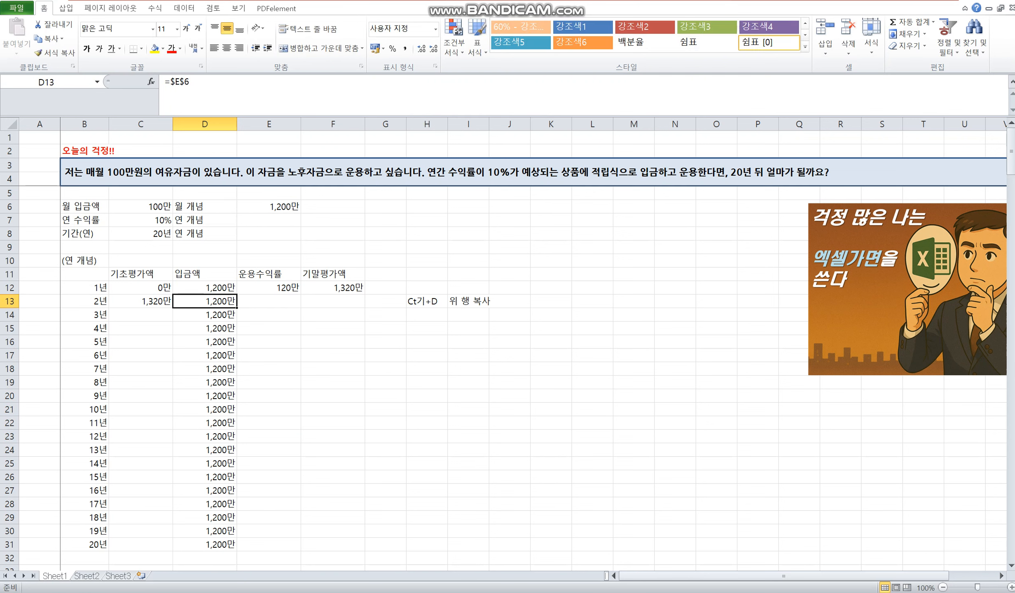
key(ctrl+shift+Down)
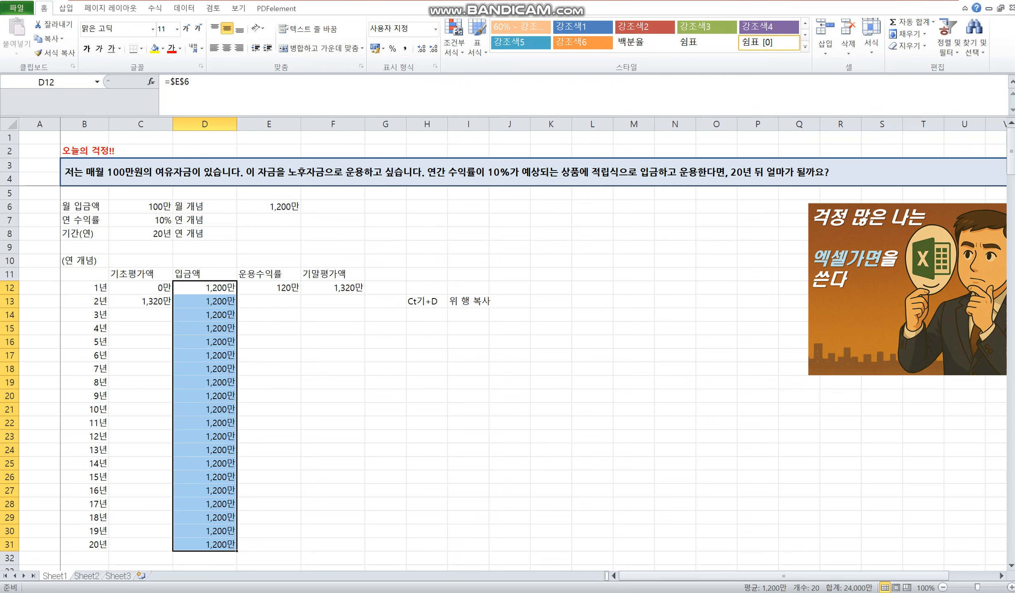
key(Right)
key(Down)
key(Up)
key(Left)
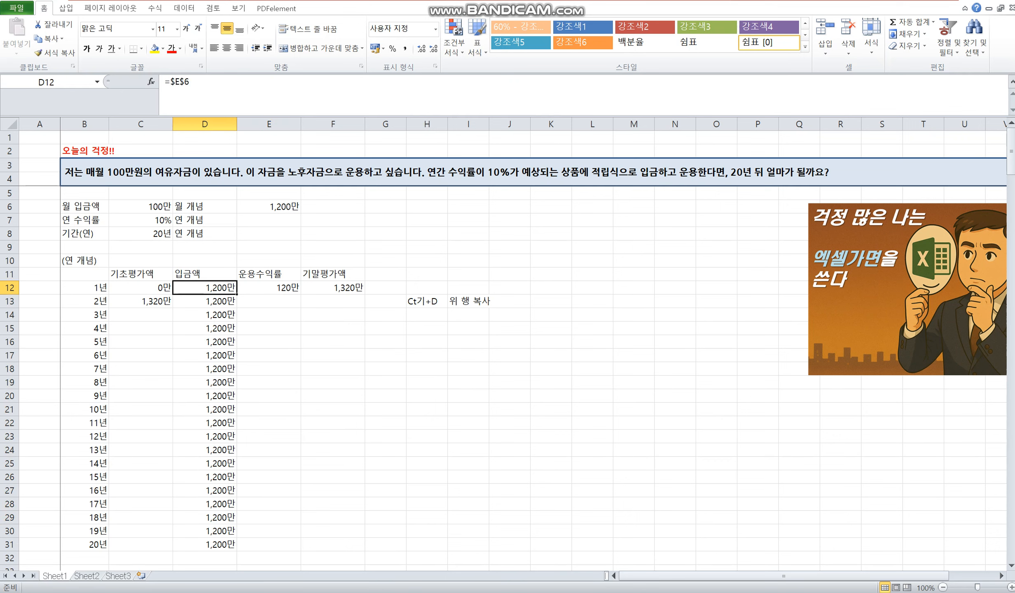
Enter the year-1 investment return formula in E12 as =(C12+D12)*$C$7, with an absolute reference to the annual rate
key(Down)
key(Up)
key(Right)
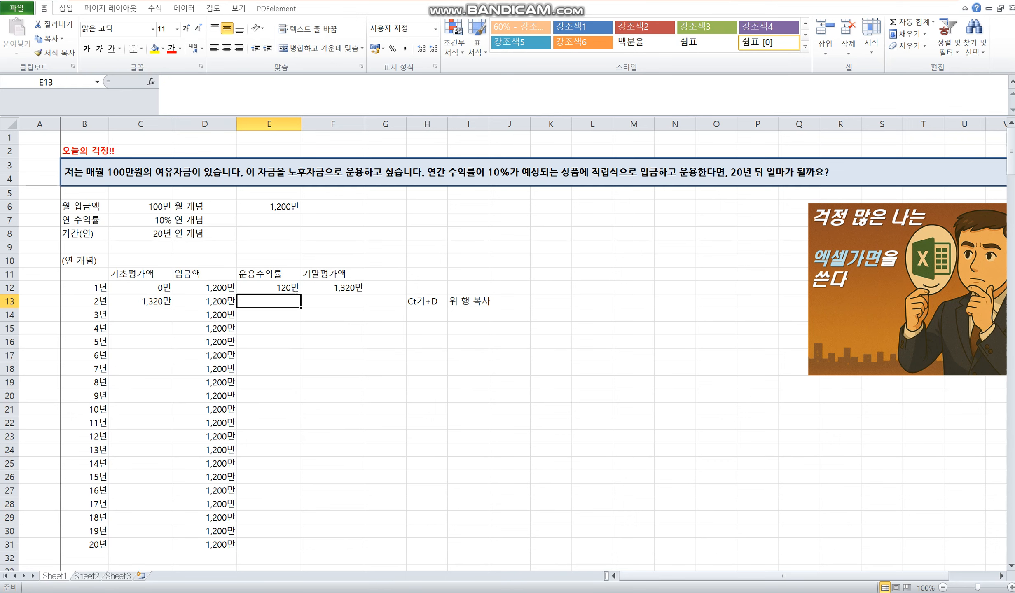
text(=(C12+D12)*$C$7)
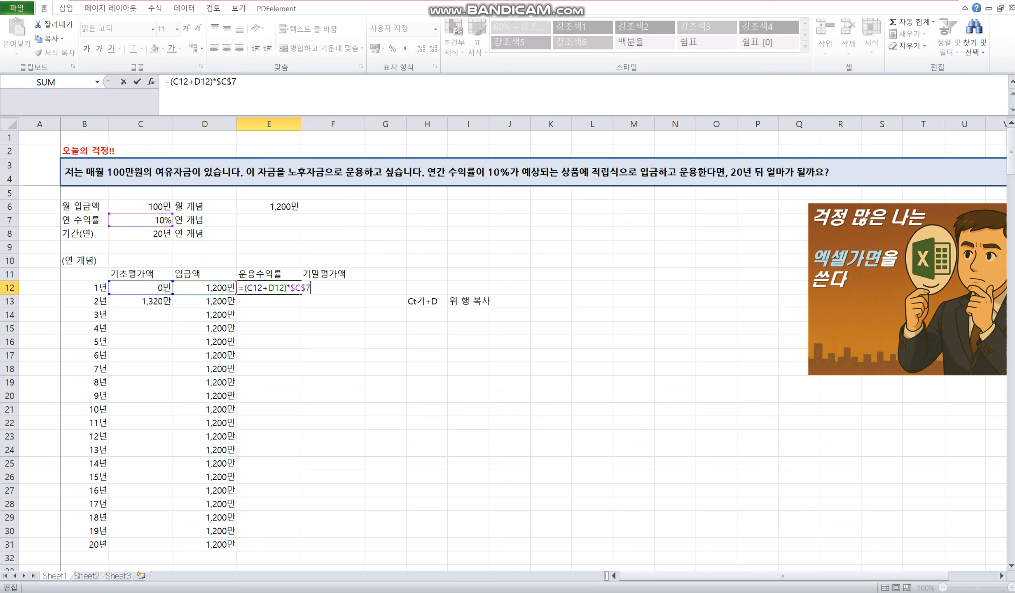
key(ctrl+Return)
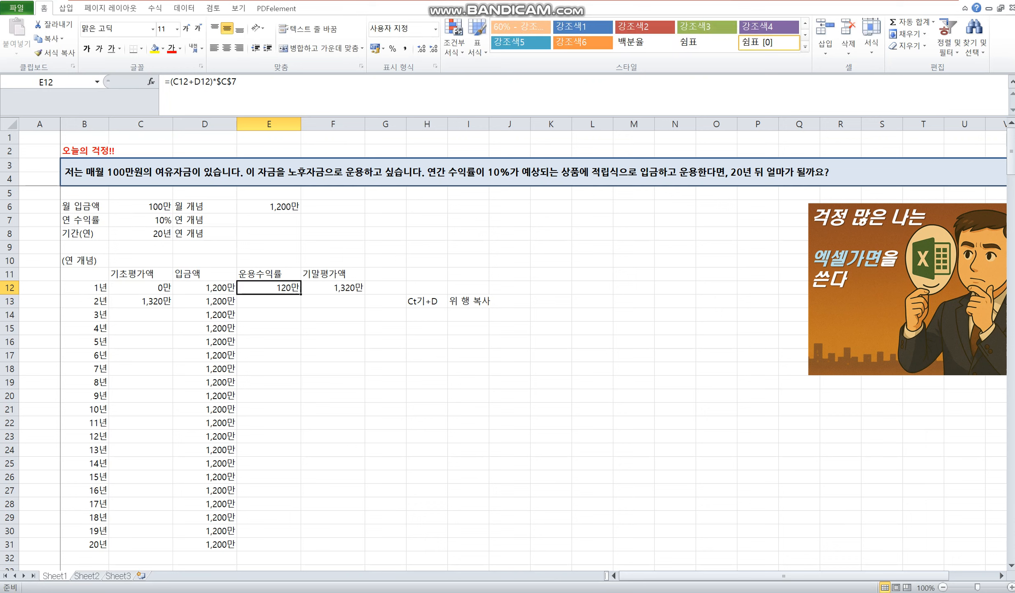
Copy the investment return formula from E12 into E13 and check its references
click(268, 301)
key(Down)
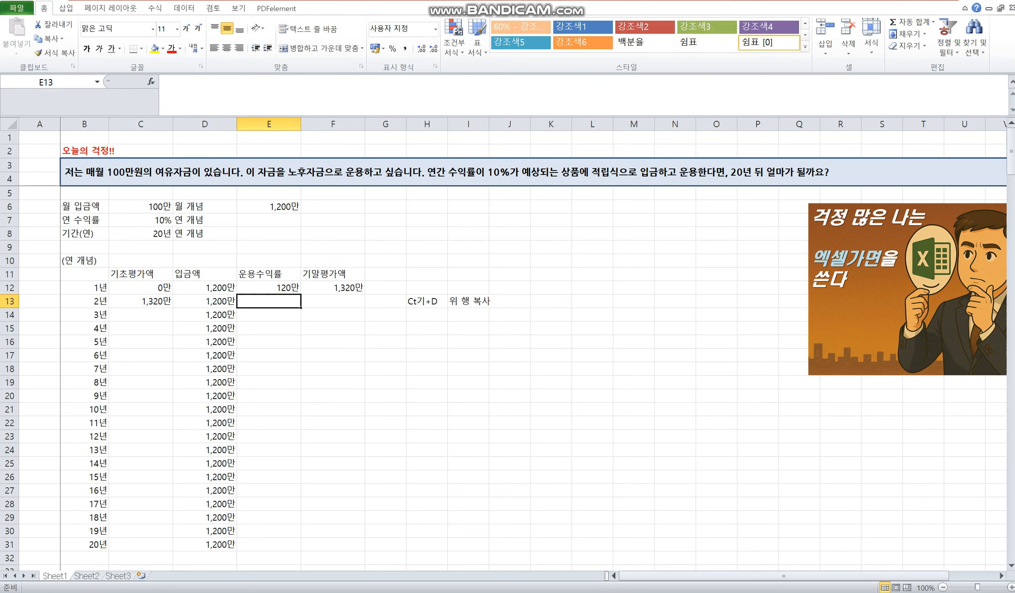
key(ctrl+d)
key(F2)
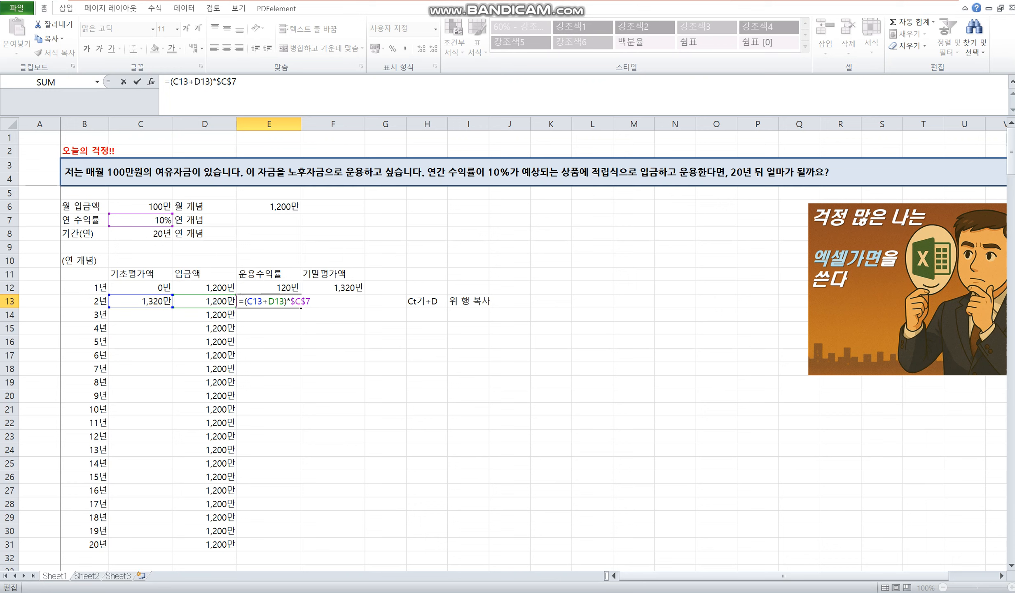
key(Escape)
Copy the ending value formula from F12 into F13 for year 2 and check its references
key(Right)
key(Up)
key(F2)
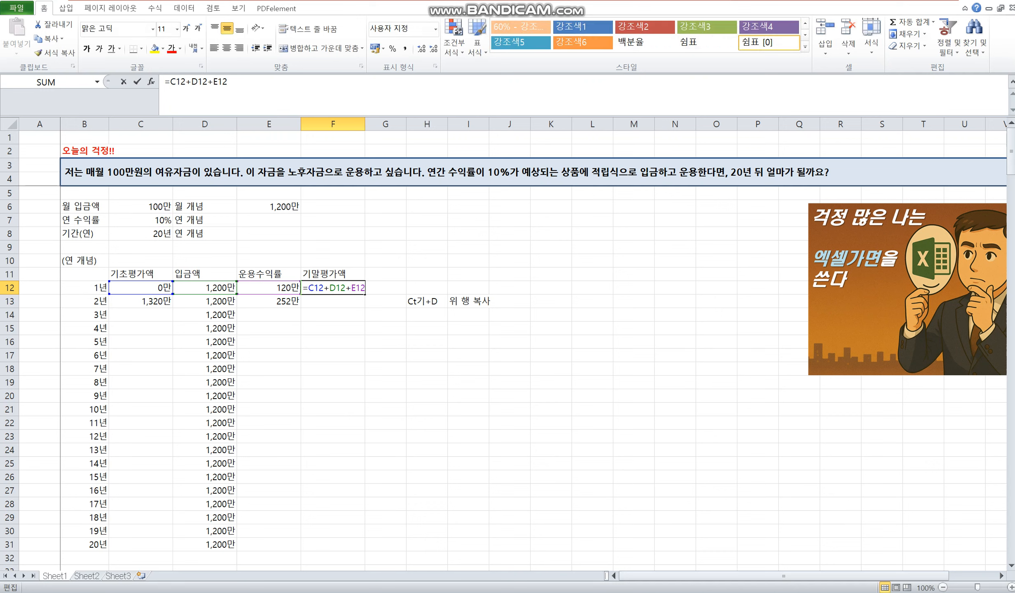
key(Return)
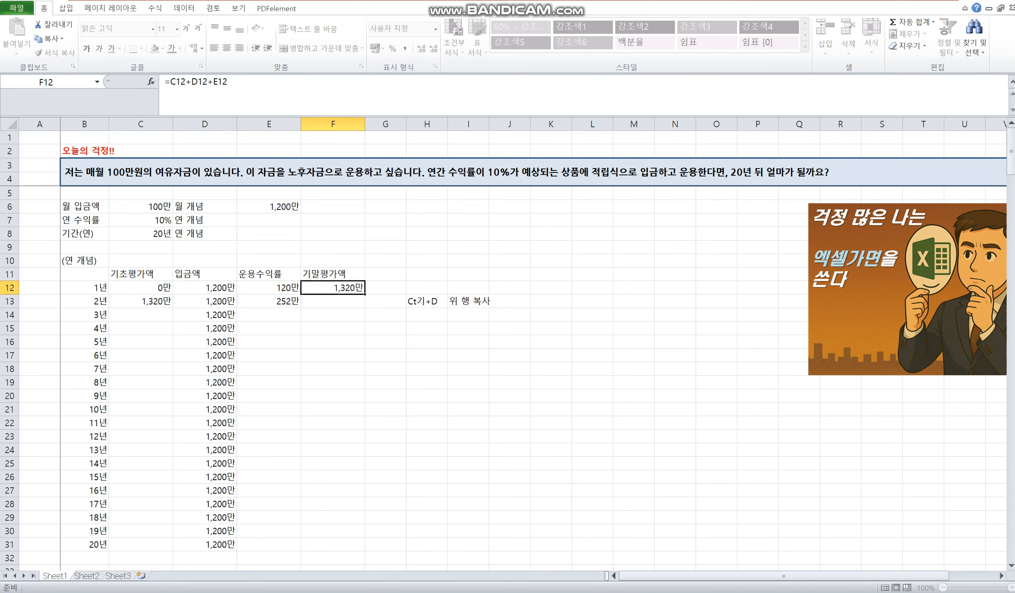
key(ctrl+d)
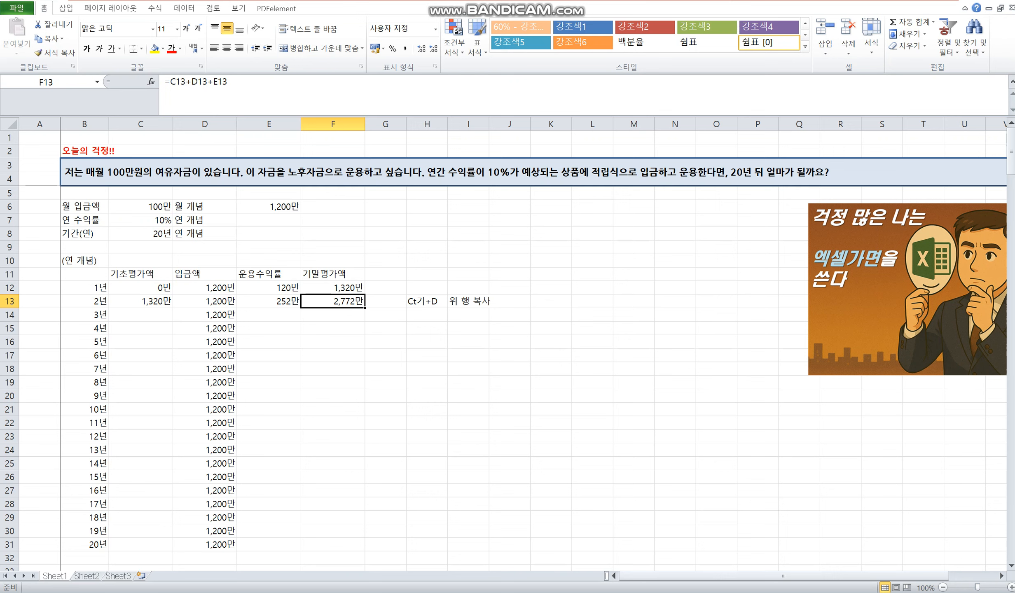
key(F2)
key(Escape)
Fill the opening value formula from C13 down through C31, using the year column to reach the last row
key(Left)
key(Left)
key(Left)
key(Left)
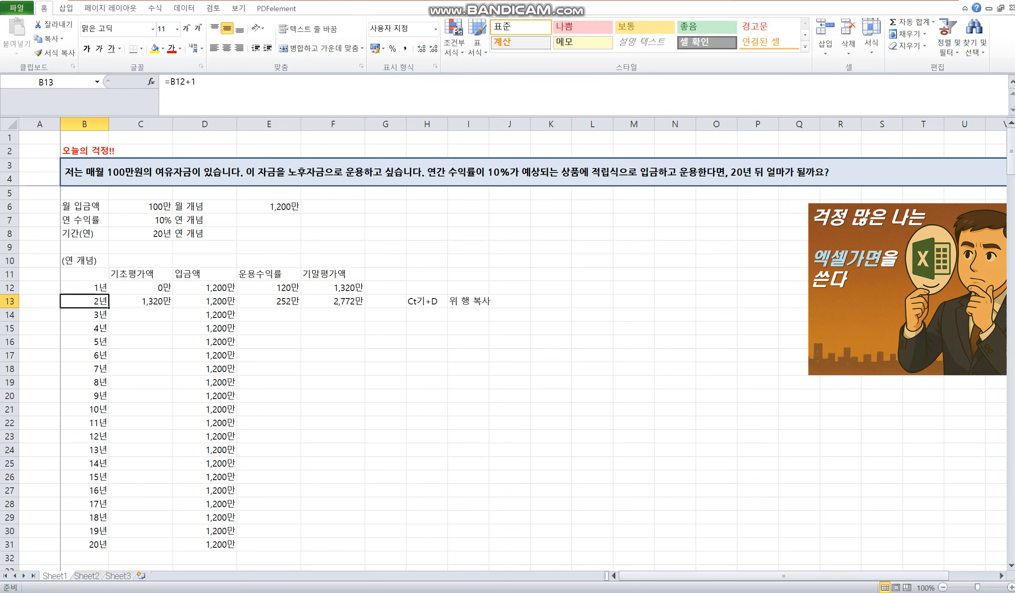
key(ctrl+Down)
key(Right)
key(ctrl+shift+Up)
key(ctrl+d)
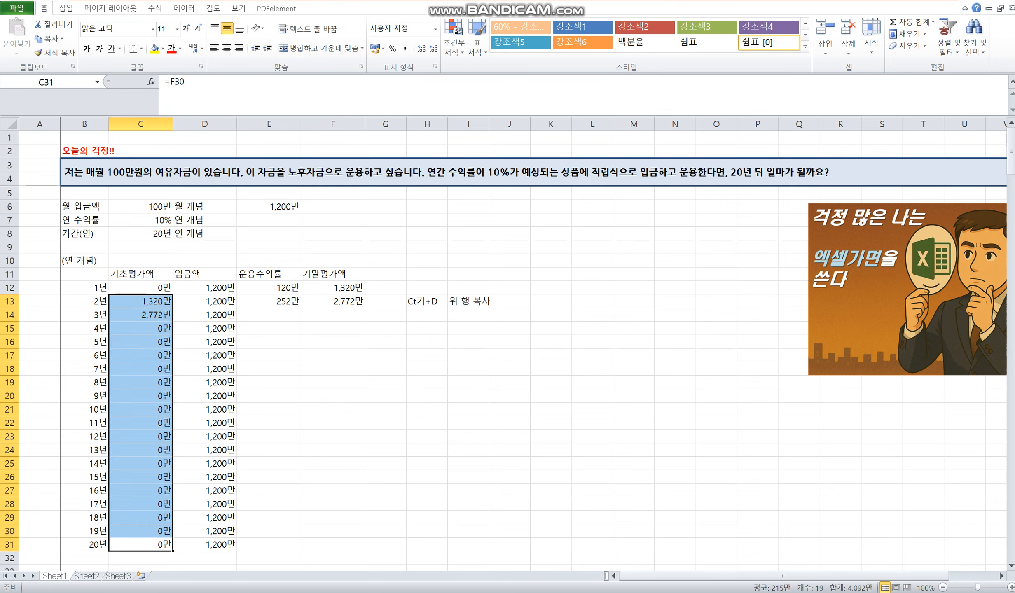
Fill the return and ending value formulas in E13:F13 down through row 31
key(Right)
key(Right)
key(shift+Right)
key(ctrl+shift+Up)
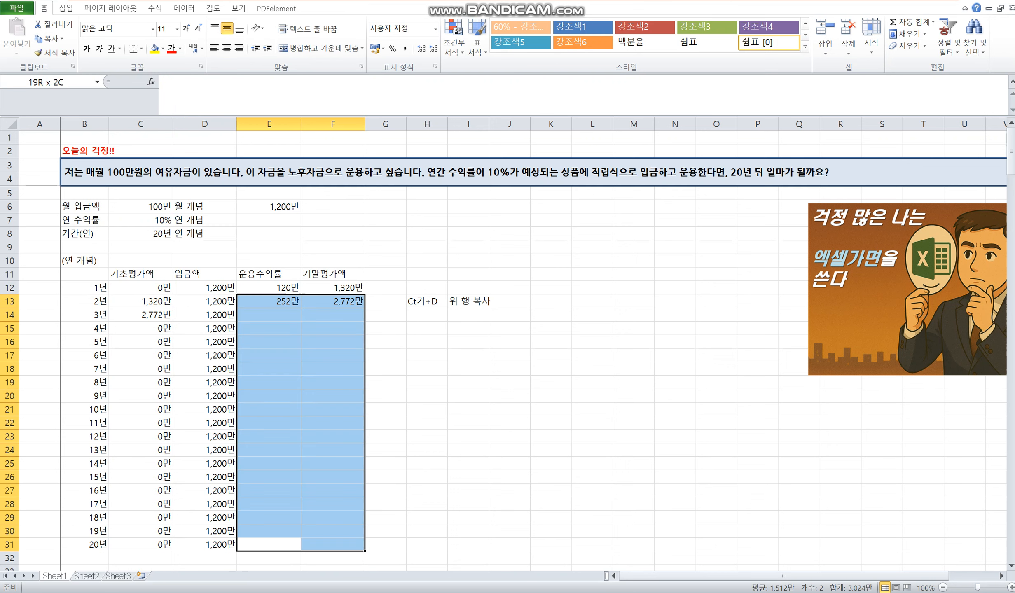
key(ctrl+d)
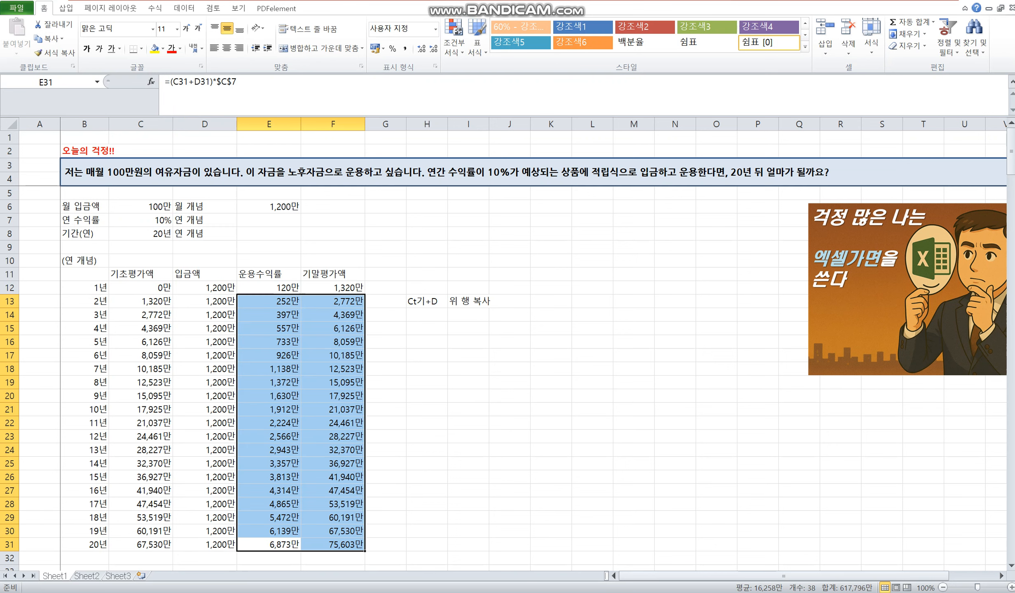
Check the year-20 ending value formula in F31 and select the deposits in D12:D31 to see their total
key(Right)
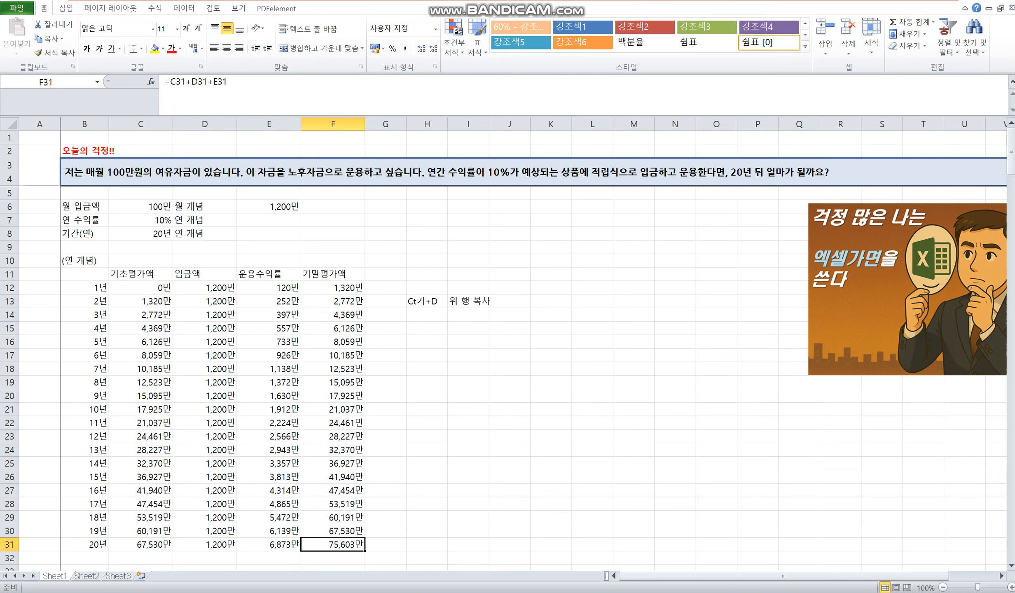
key(F2)
key(Escape)
drag(204, 545, 205, 288)
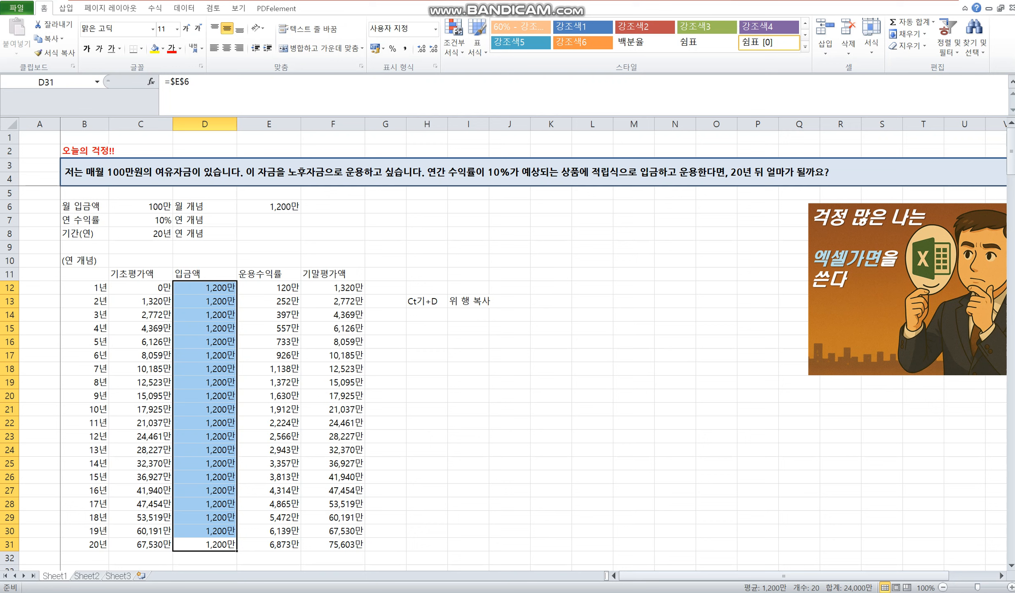
Color the year-20 ending value in F31 red
click(333, 518)
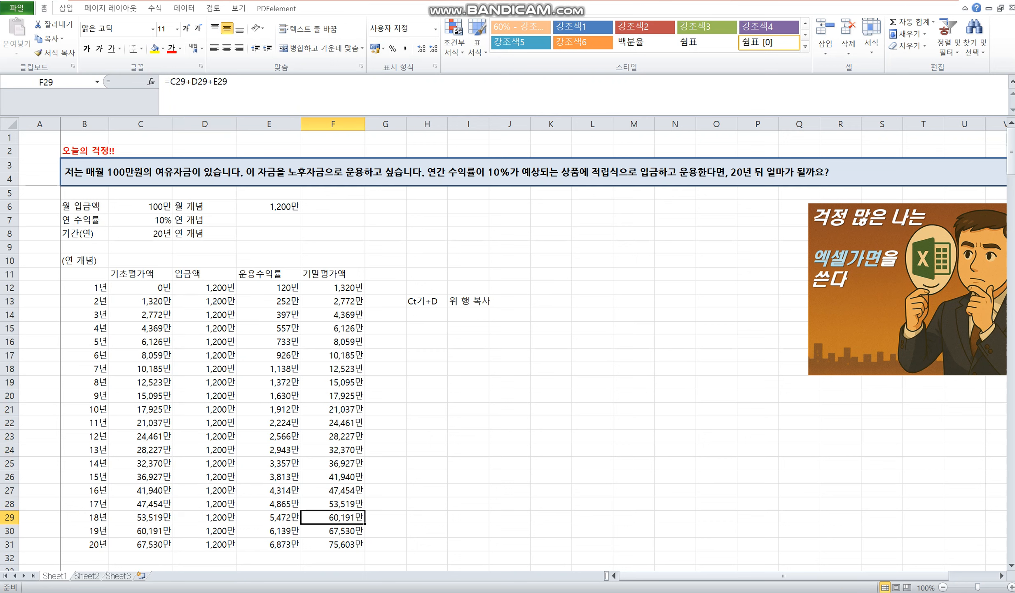
click(333, 545)
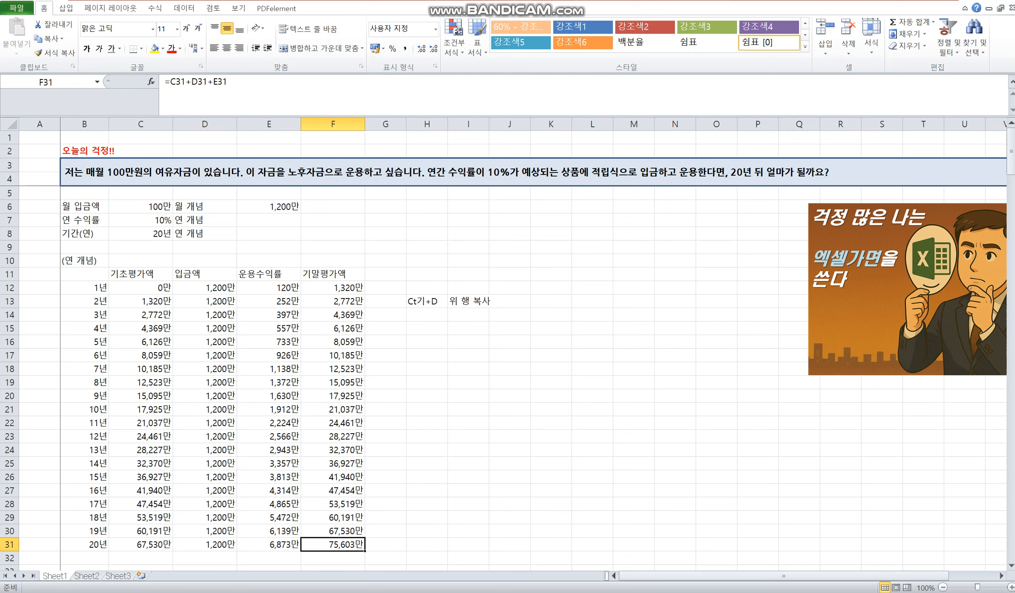
click(172, 48)
Try an annual return of 20% in C7, and undo the change
click(140, 220)
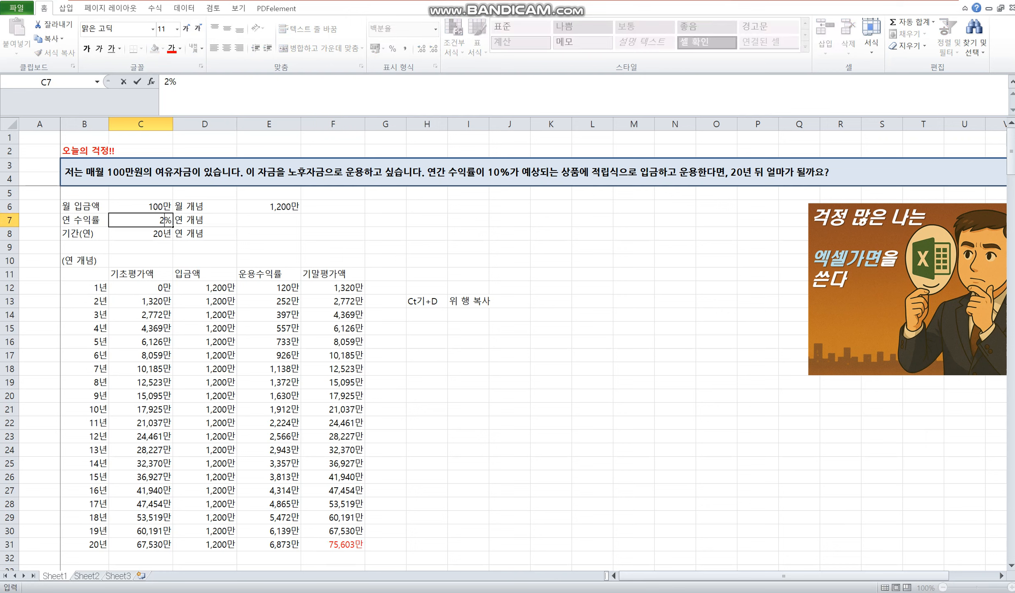
text(20)
key(Return)
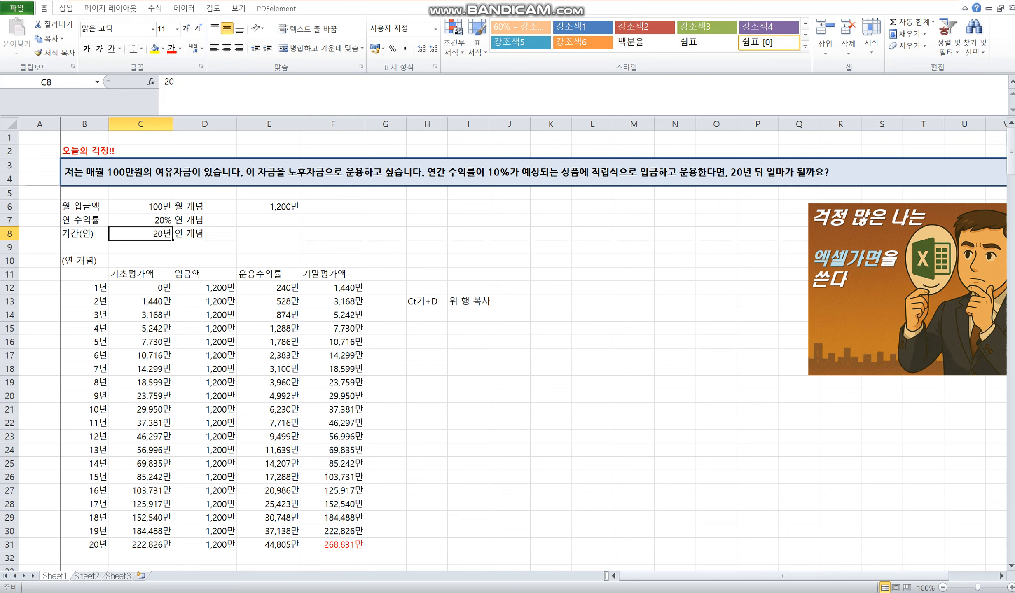
key(ctrl+z)
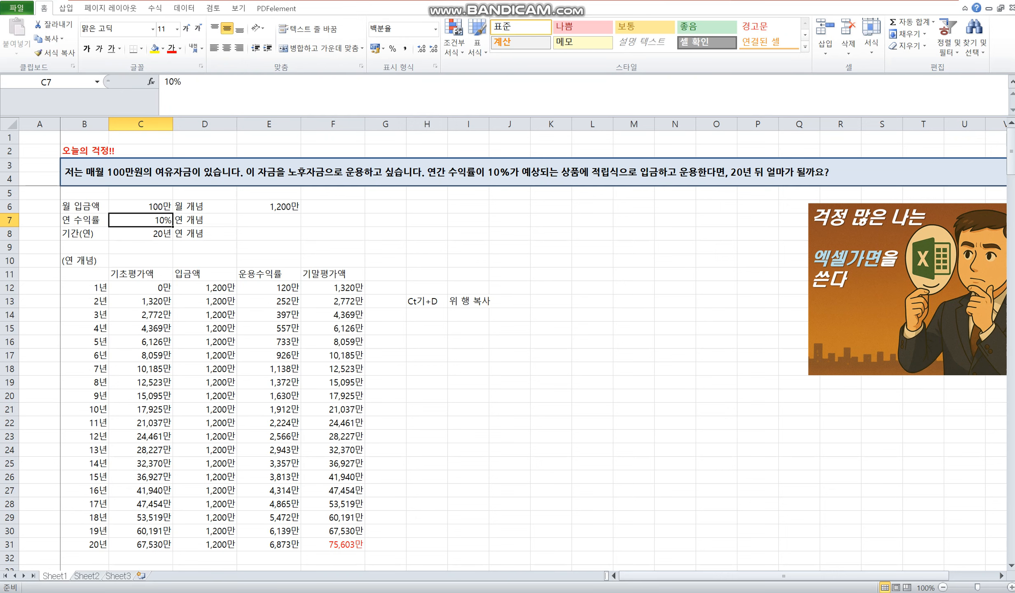
Try a monthly deposit of 200 in C6, and undo the change
key(Down)
key(Up)
key(Up)
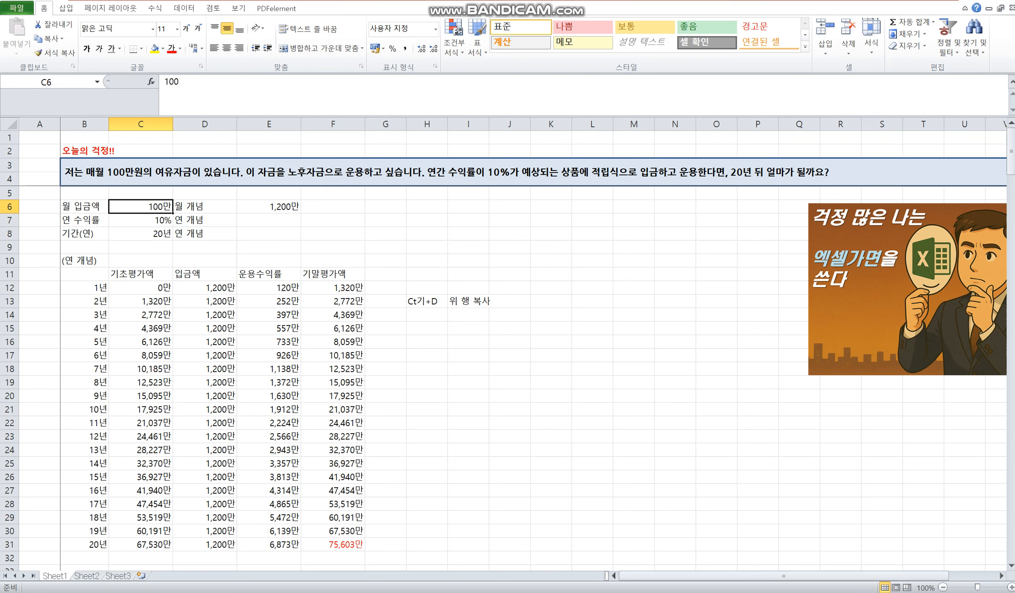
text(200)
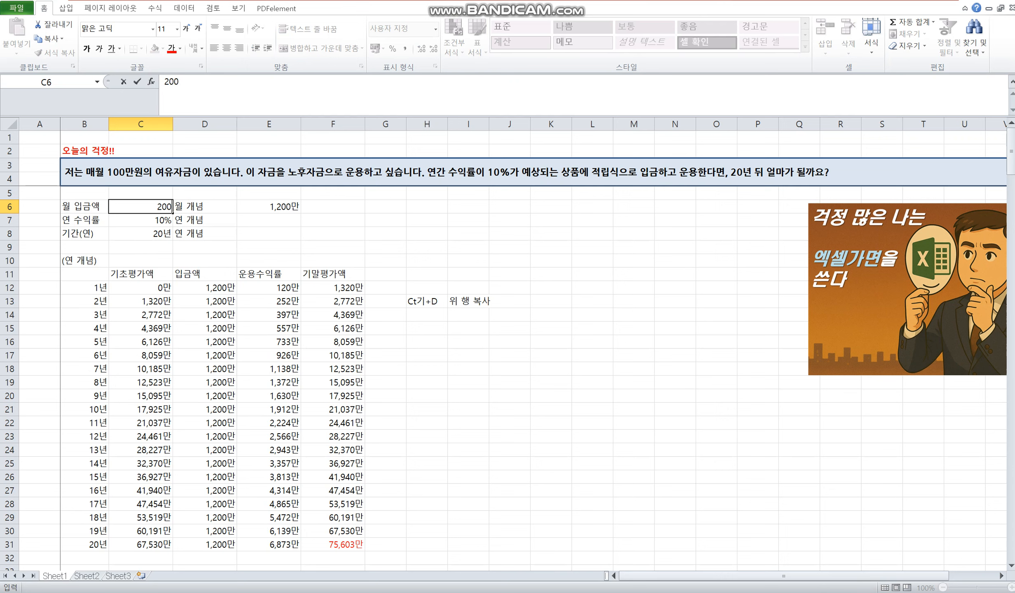
key(Return)
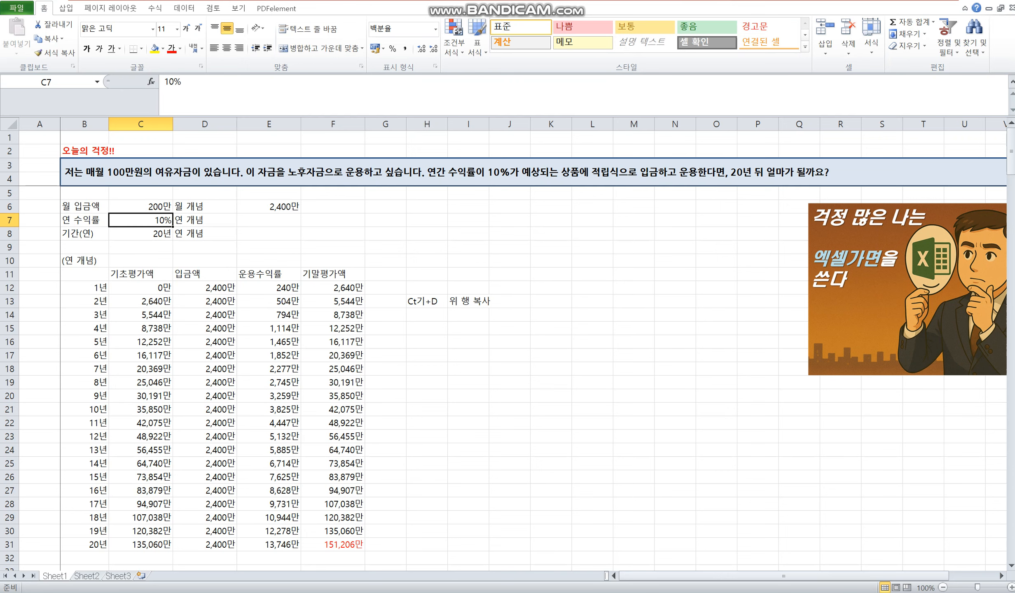
key(ctrl+z)
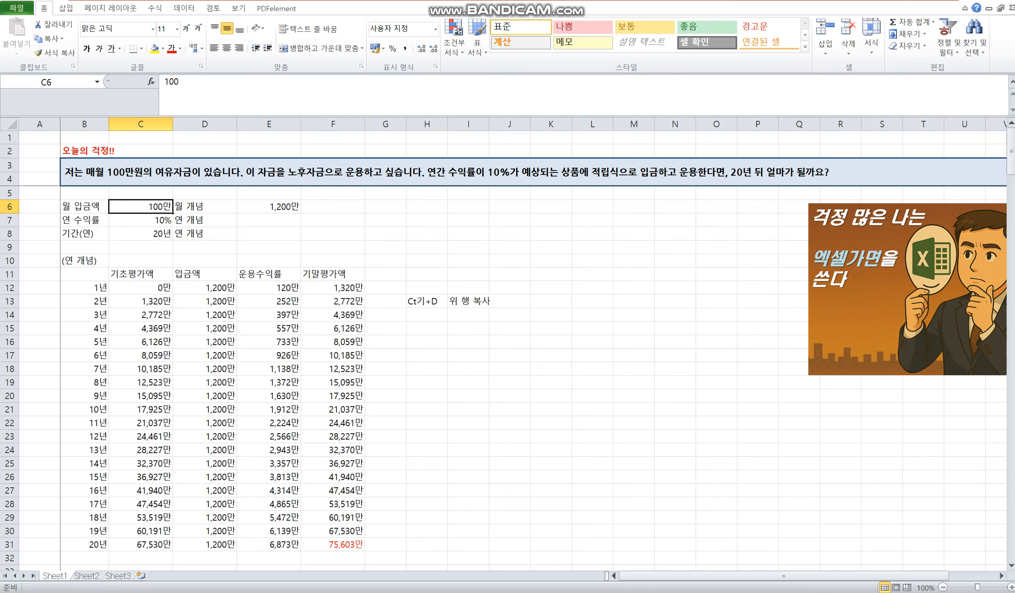
drag(84, 206, 333, 545)
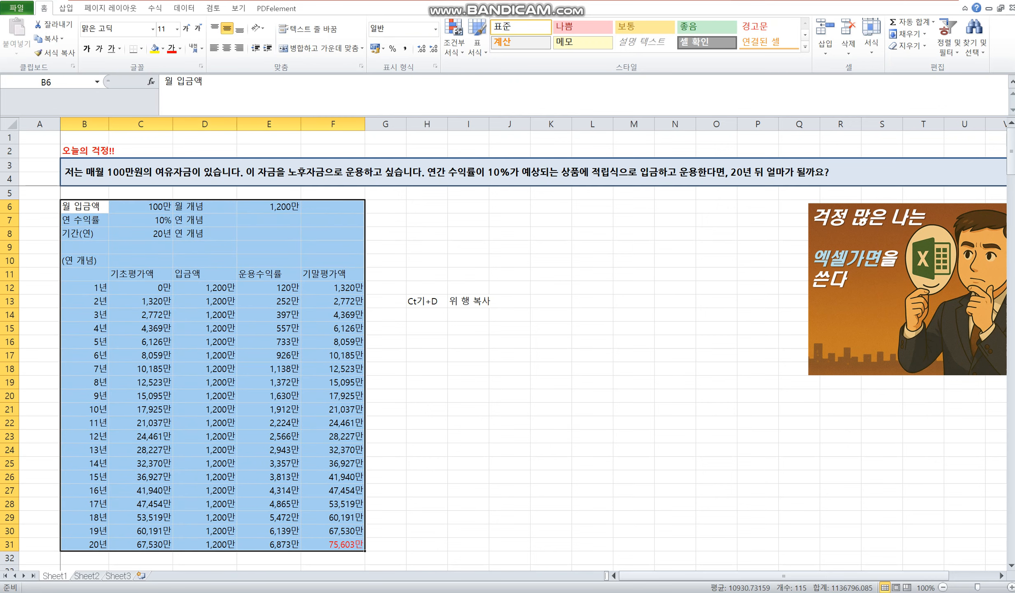
click(333, 463)
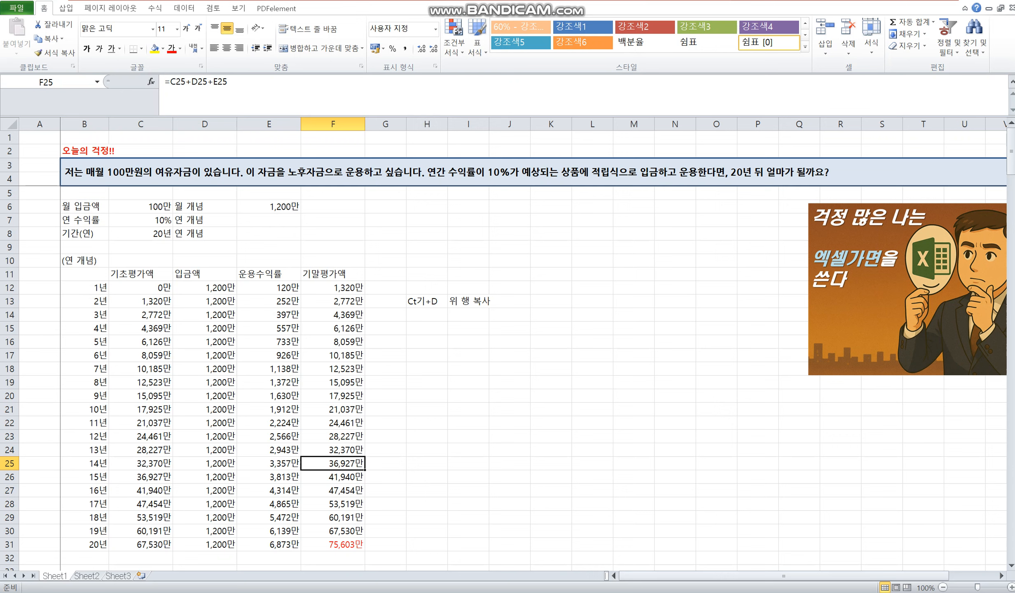
drag(332, 544, 84, 206)
click(386, 287)
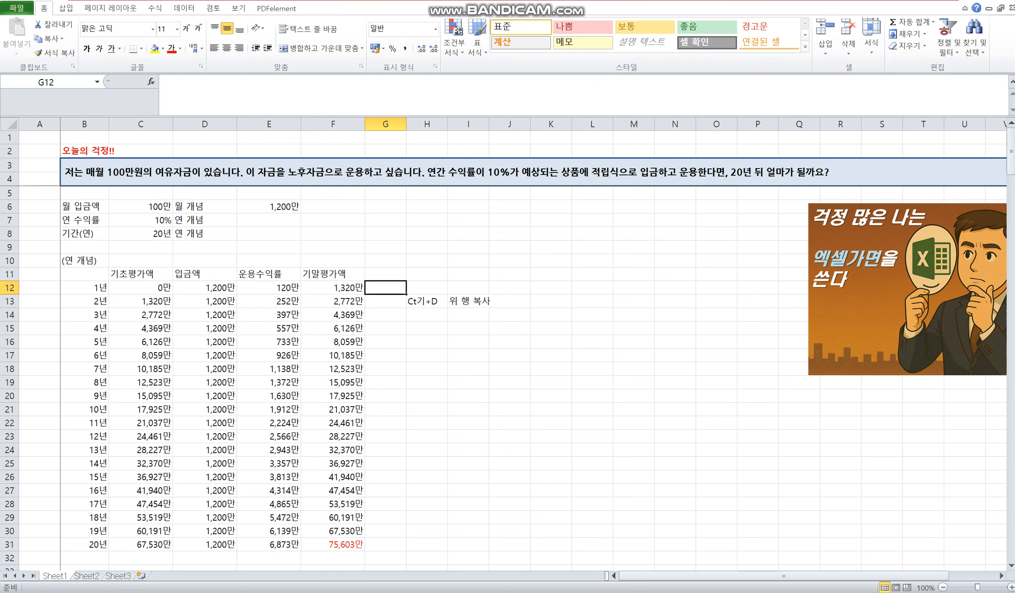
Examine the year-18 formulas in row 29, including the ending value in F29 and the return in E29
key(Left)
key(ctrl+Down)
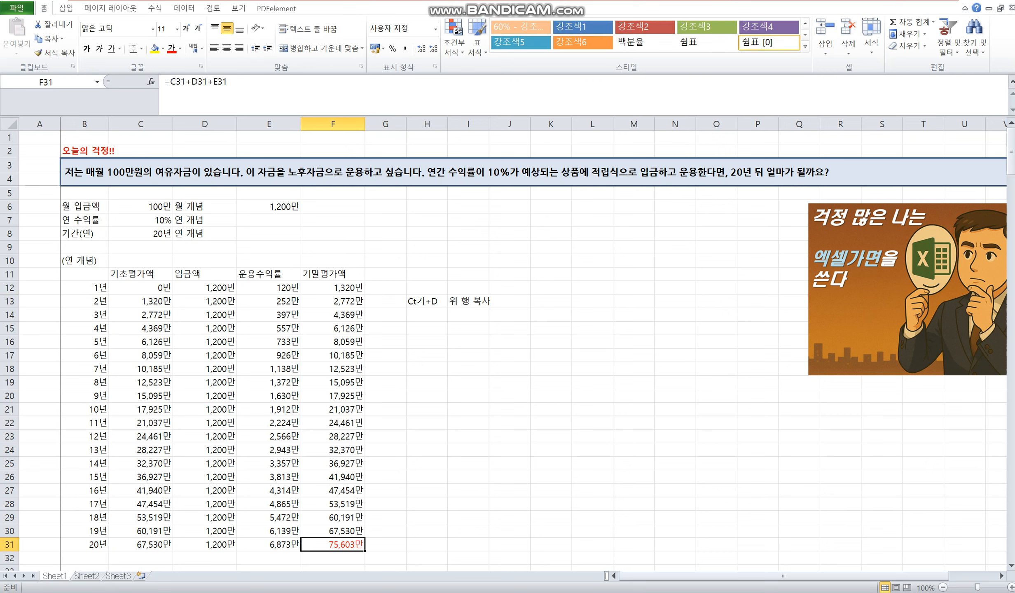
key(Up)
key(Up)
key(F2)
key(Escape)
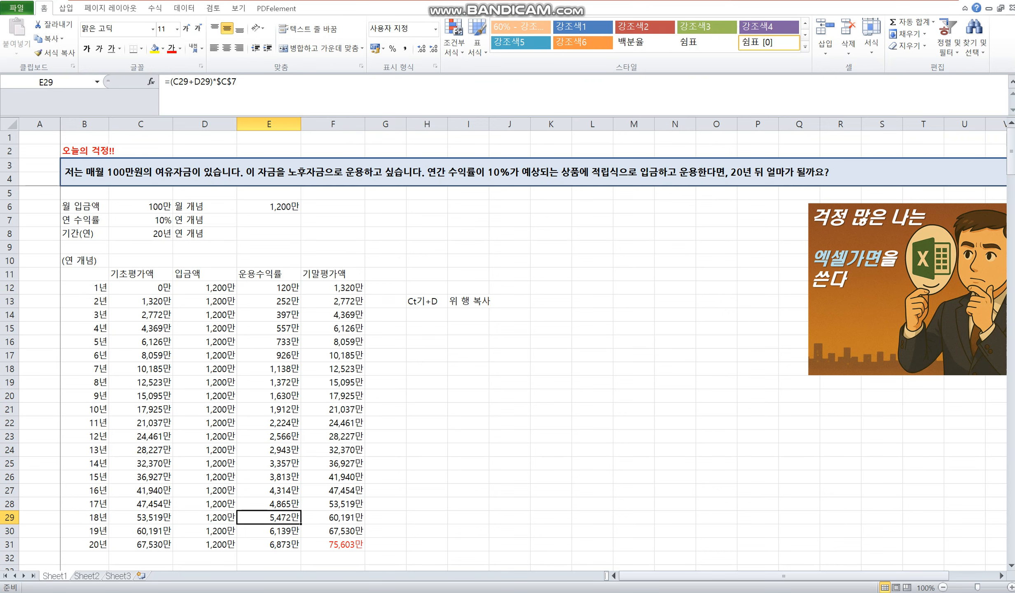
key(F2)
key(Escape)
key(Left)
key(Left)
key(Left)
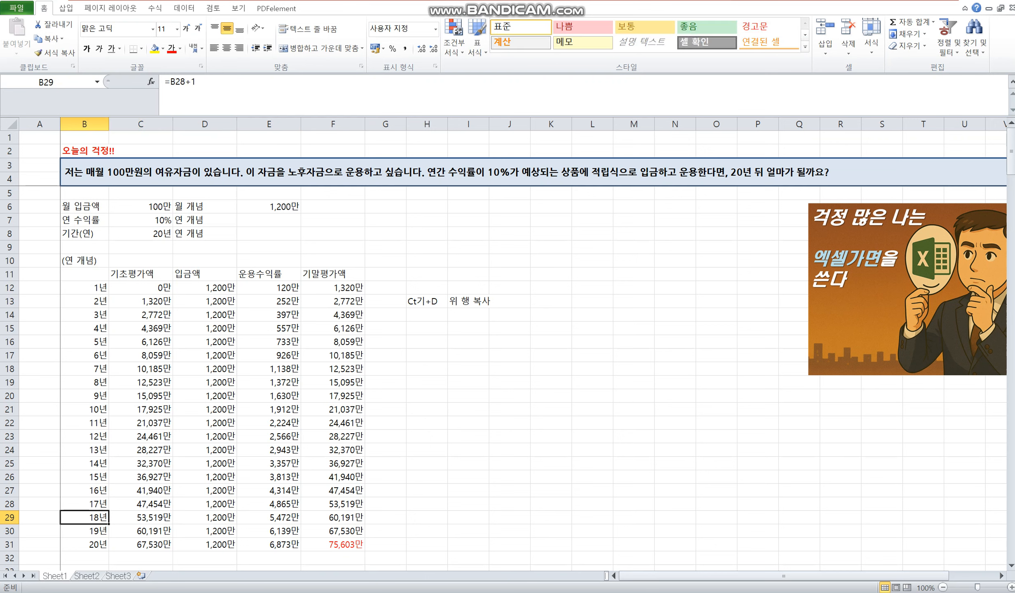
Display the sheet's formulas in place of their values and examine the year-3 formulas across to F14
key(ctrl+Up)
key(Down)
key(Down)
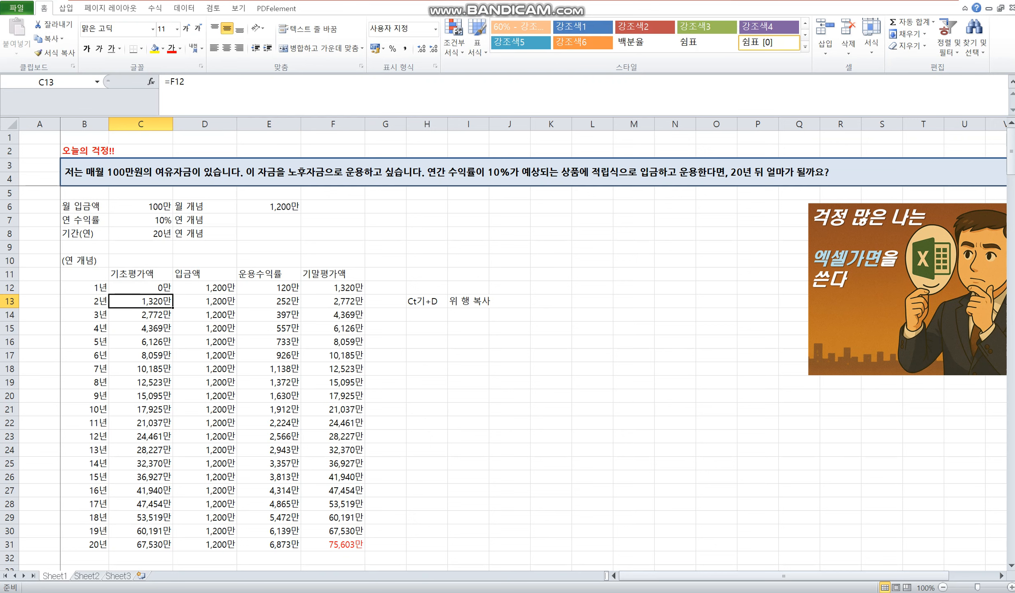
key(ctrl+grave)
key(Down)
key(Right)
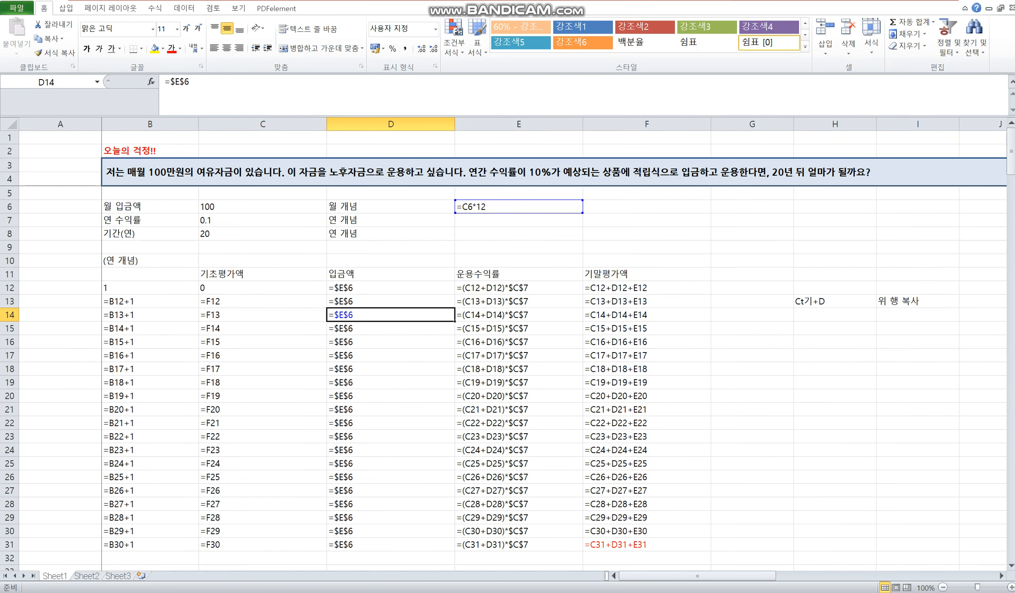
key(Right)
key(Right)
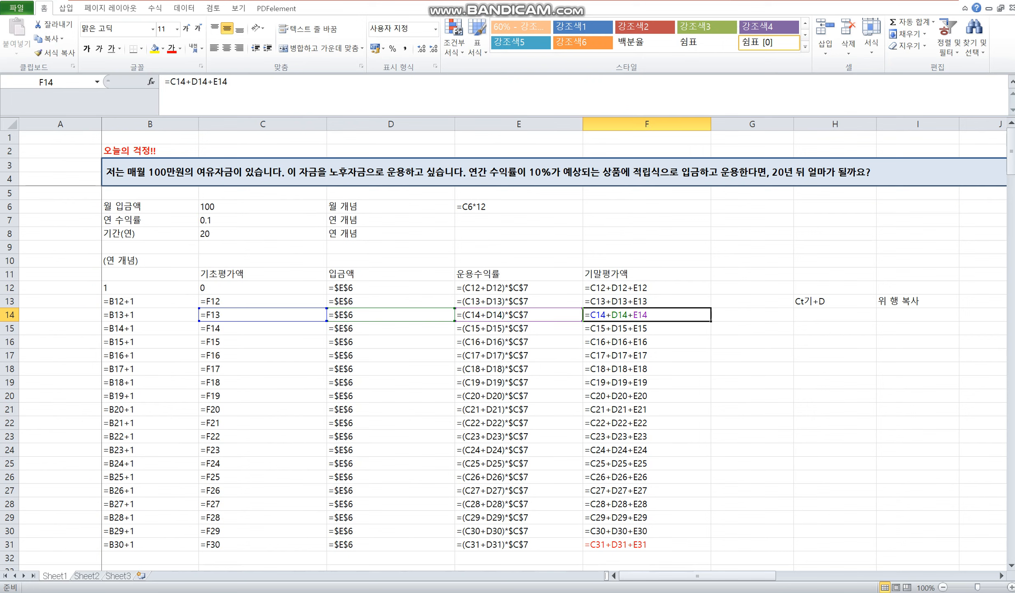
Examine the year-20 formulas in row 31, checking the opening value in C31, the deposit in D31 and the return in E31
key(Down)
key(Down)
key(Down)
key(Down)
key(Down)
key(Down)
key(Down)
key(Down)
key(Down)
key(Down)
key(Down)
key(Down)
key(Down)
key(Left)
key(Left)
key(Down)
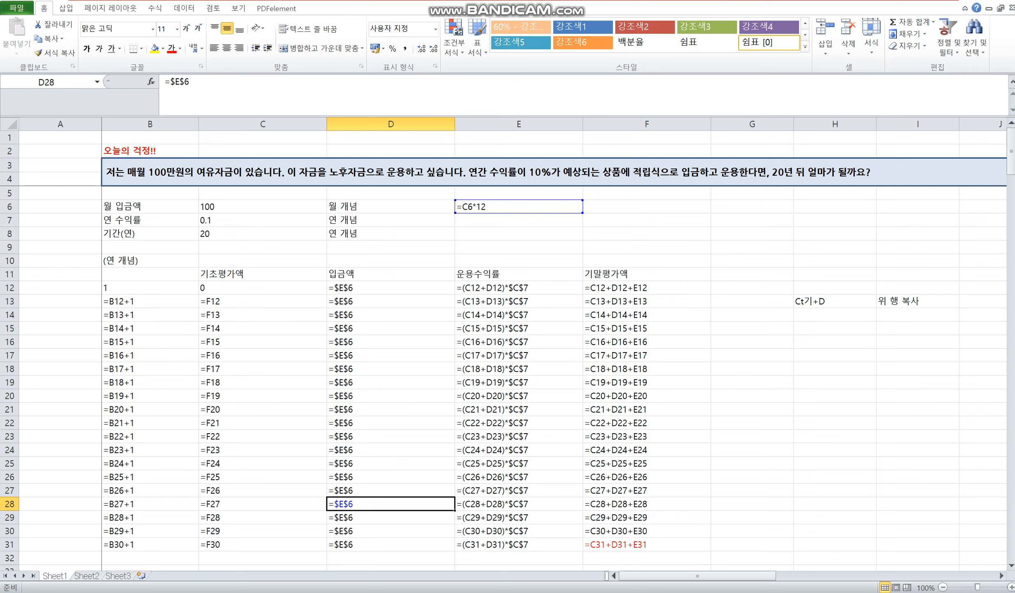
key(Down)
key(Down)
key(Down)
key(Left)
key(F2)
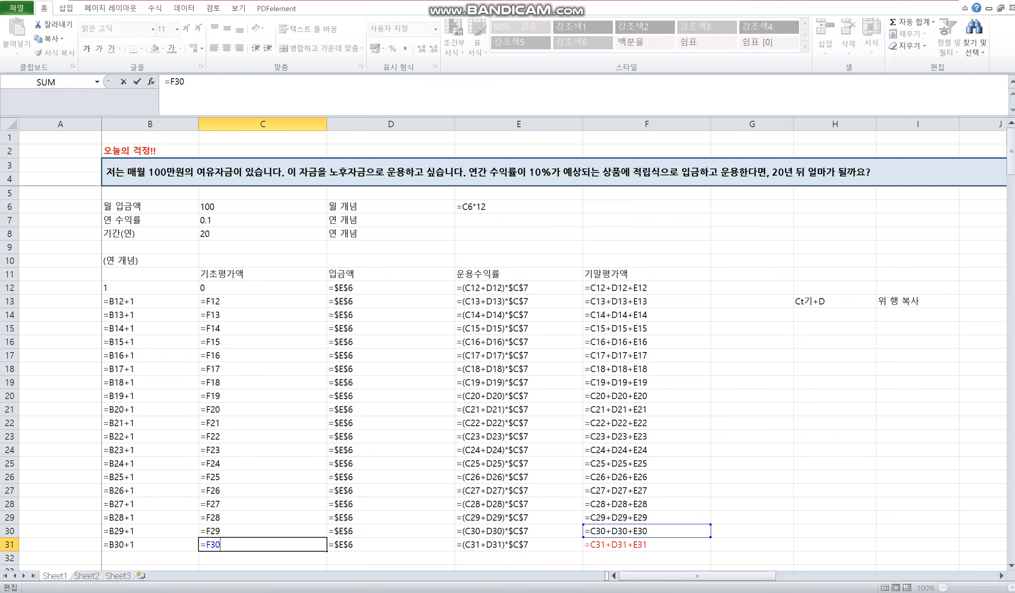
key(Escape)
key(Right)
key(F2)
key(Escape)
key(Right)
key(F2)
key(Escape)
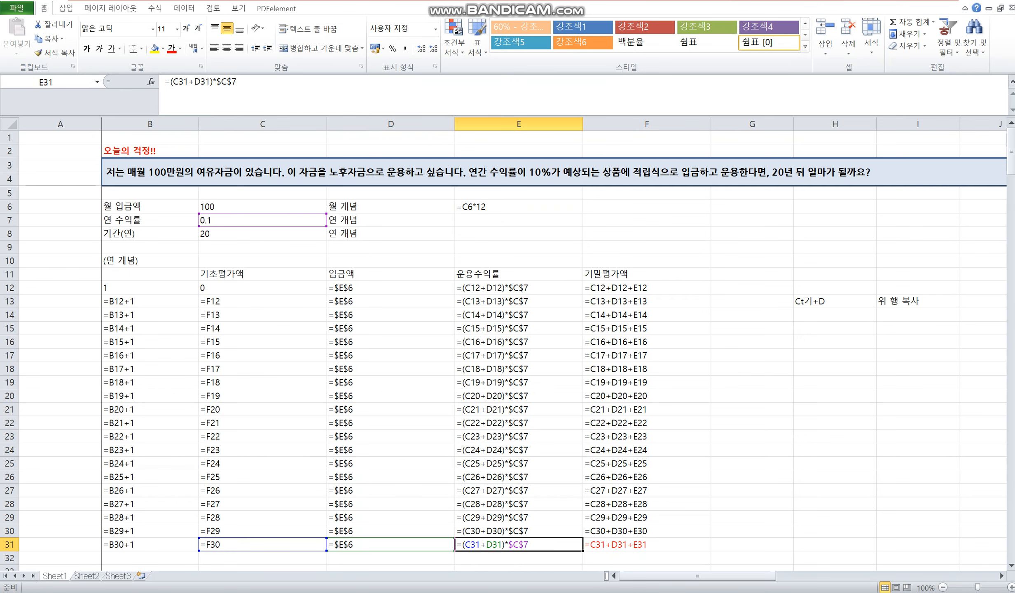
Switch the sheet from displaying formulas back to displaying calculated values
key(Up)
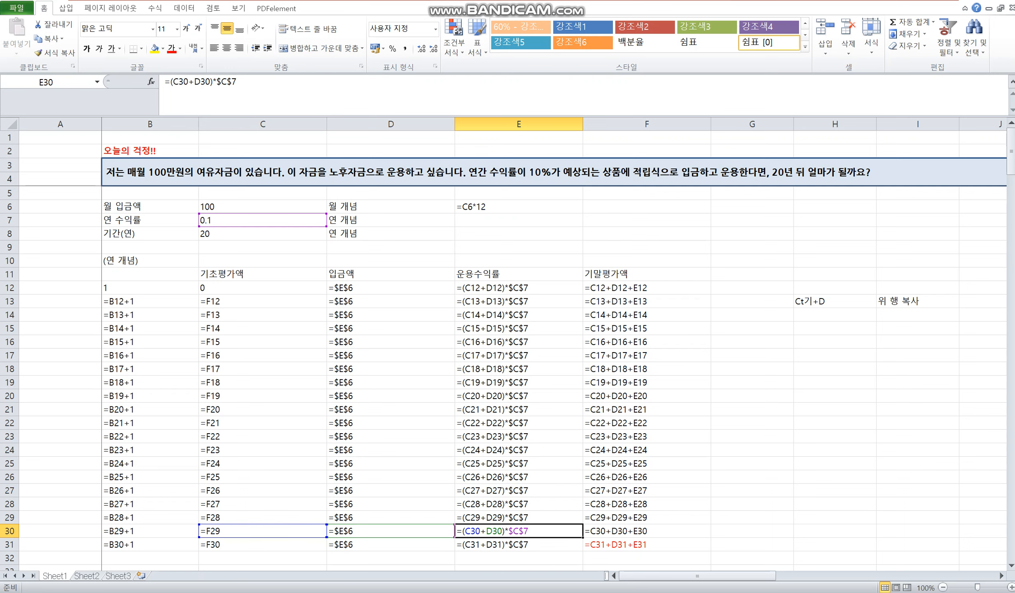
key(ctrl+grave)
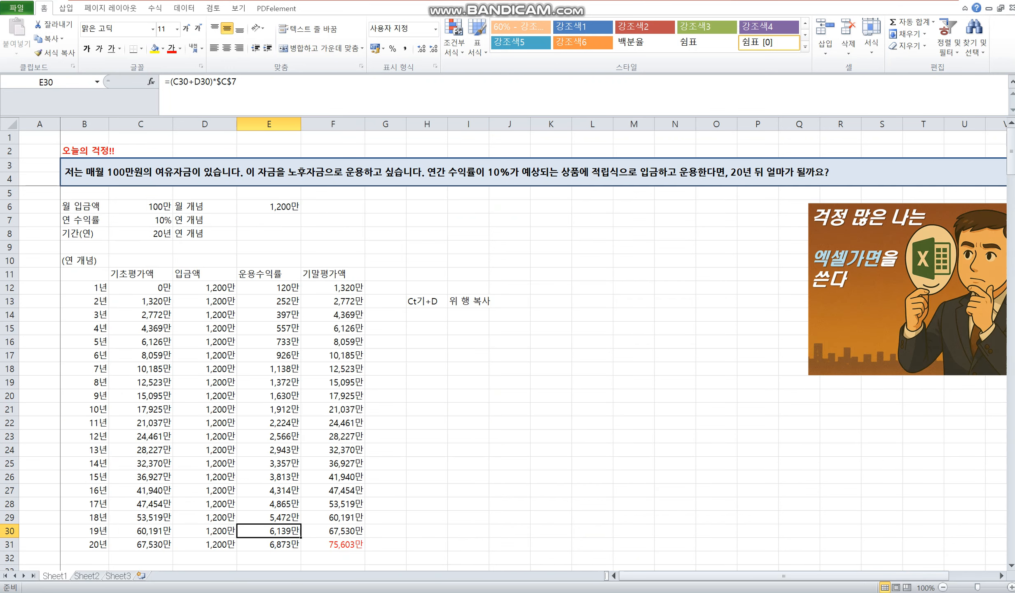
Review the column headings from C11 to F11, the input assumptions in C6:D8 and the annual deposit formula in D12
click(140, 274)
key(Right)
key(Right)
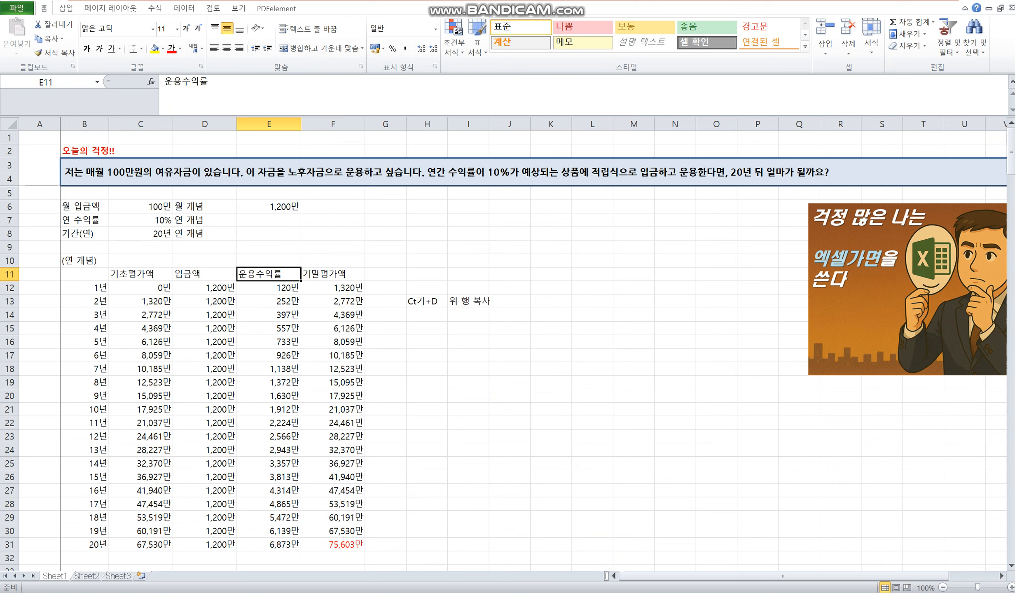
key(Right)
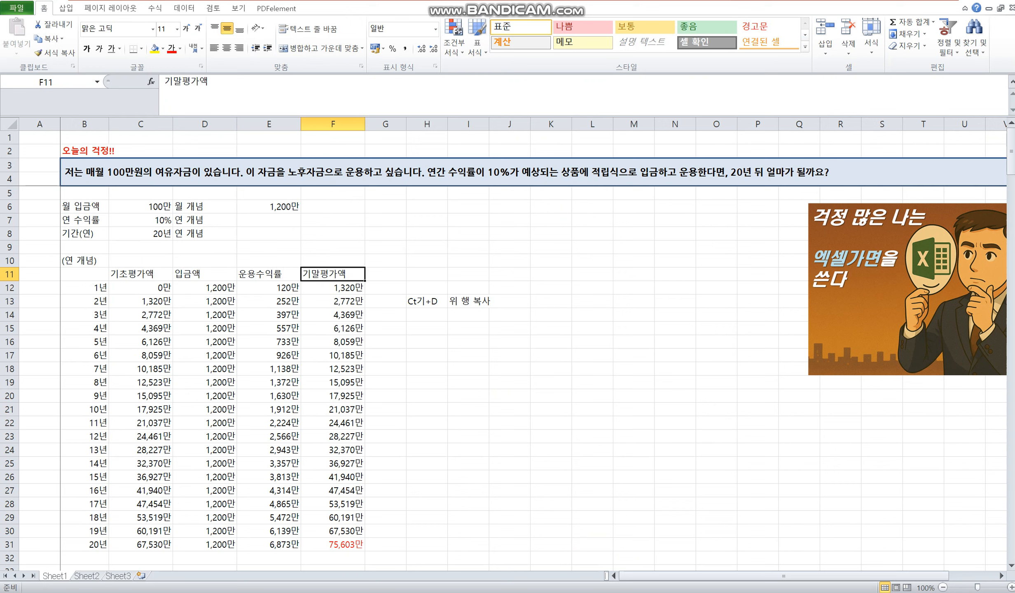
drag(141, 207, 204, 234)
double_click(205, 288)
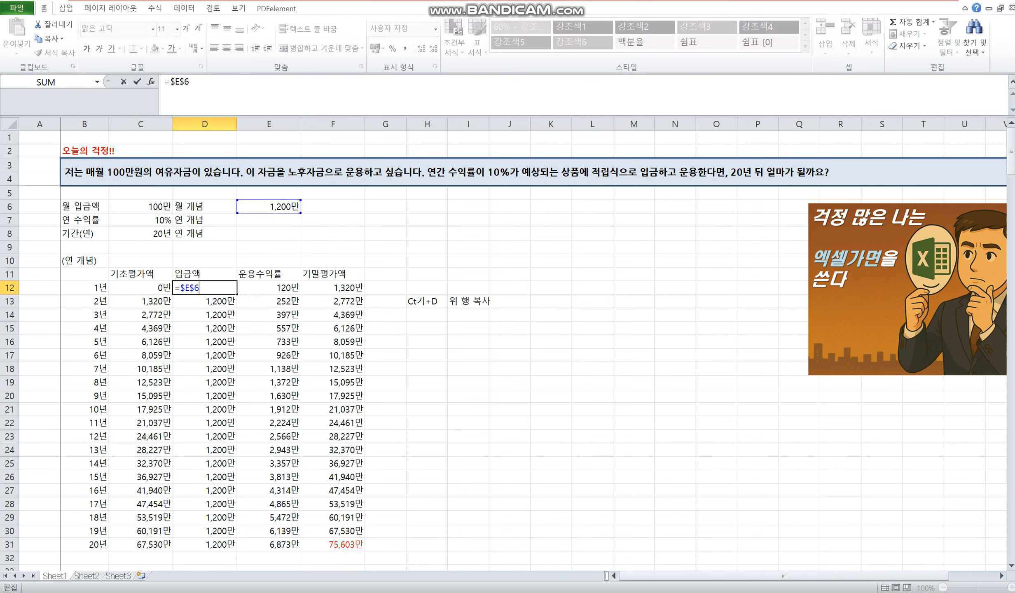
drag(427, 301, 469, 355)
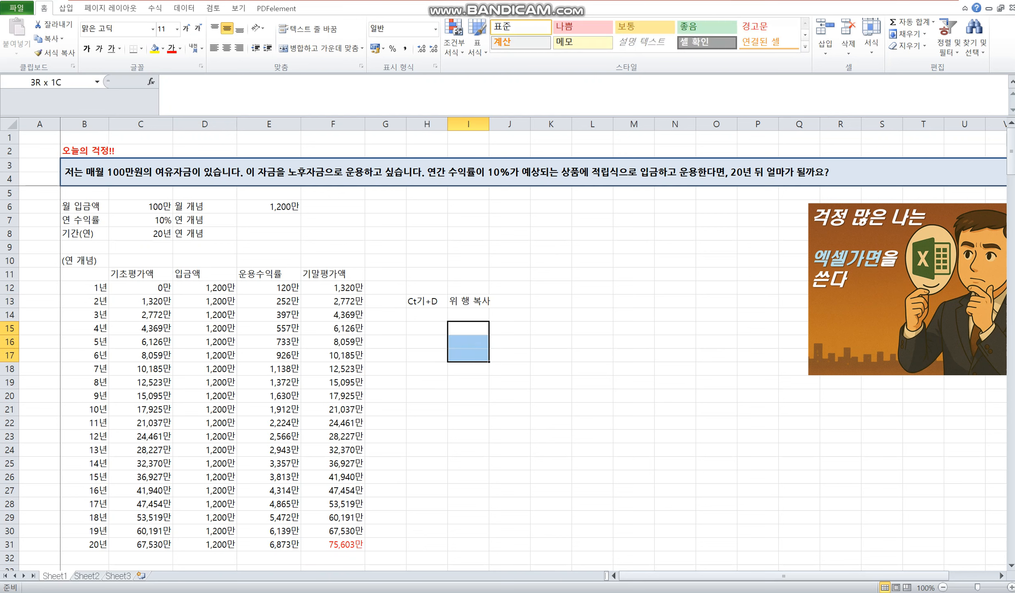
click(469, 355)
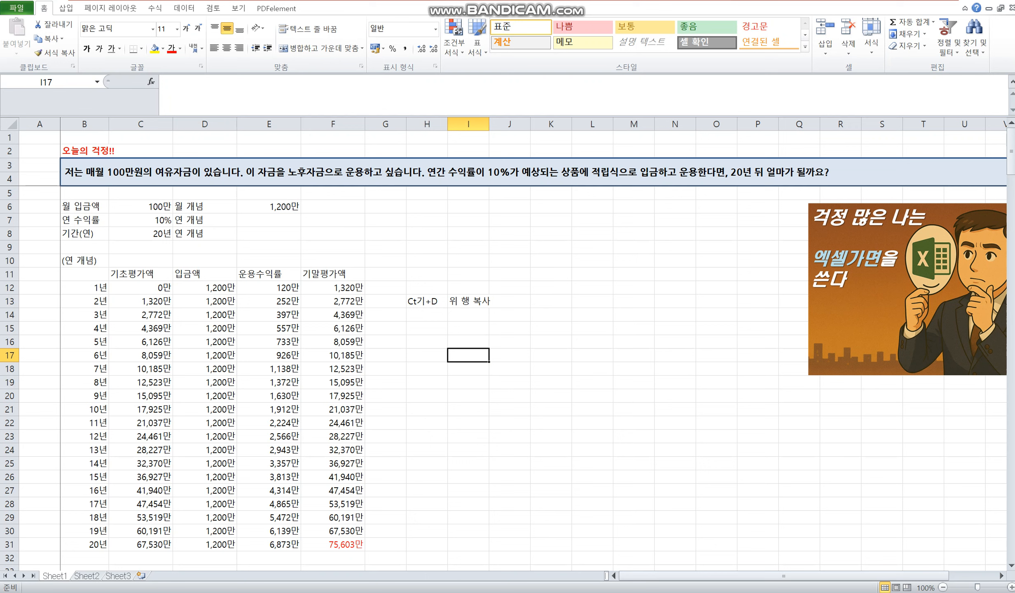
click(84, 260)
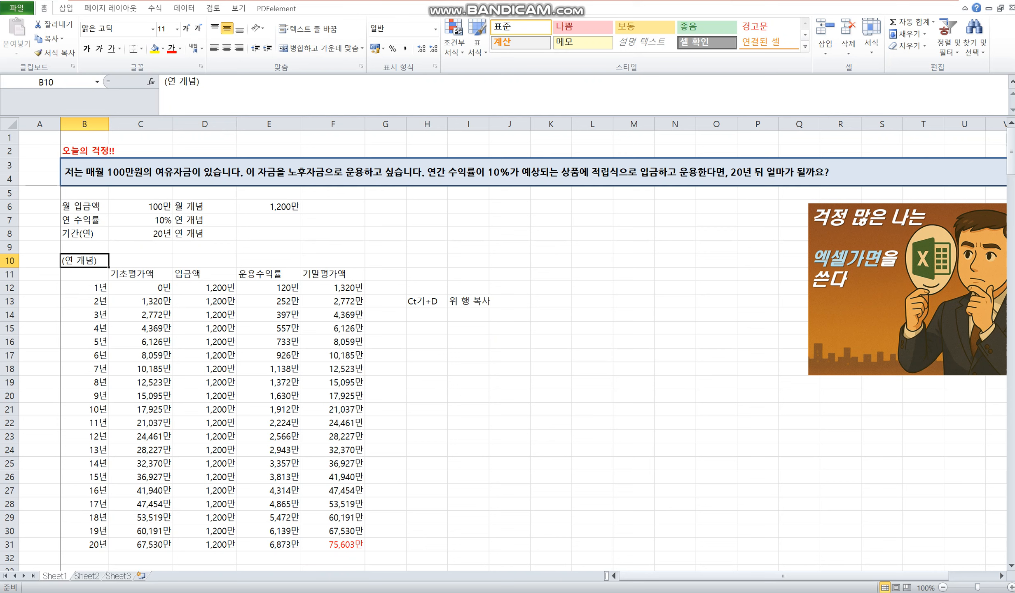